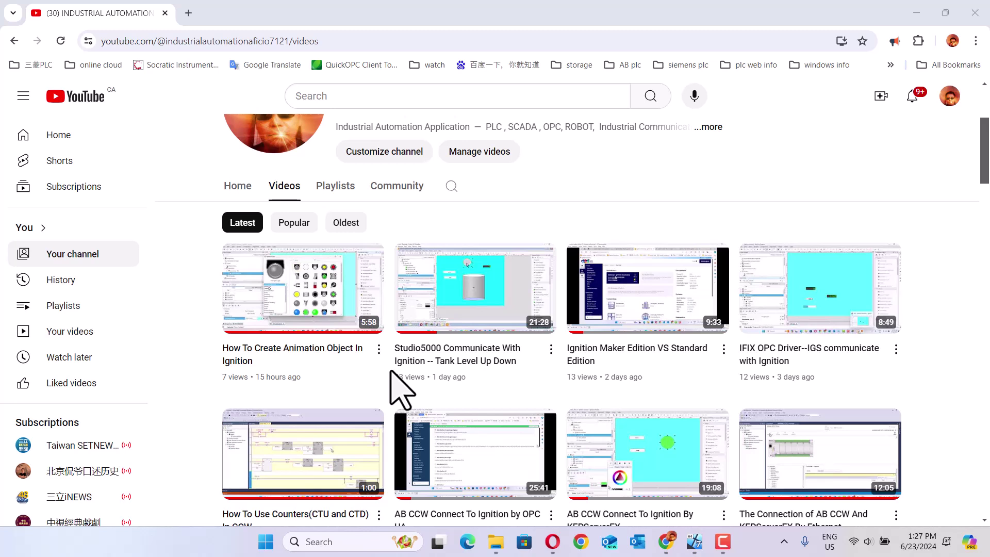
Step: Switch from the YouTube videos page to the VirtualBox VM running Ignition Designer
{"action": "mouse_move", "coordinate": [418, 378]}
{"action": "mouse_move", "coordinate": [665, 539]}
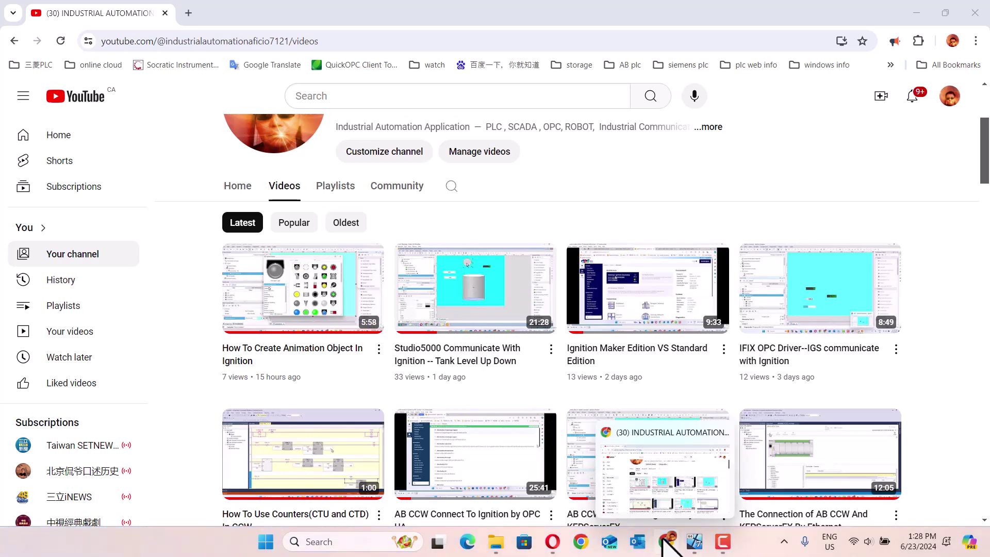
{"action": "left_click", "coordinate": [689, 544]}
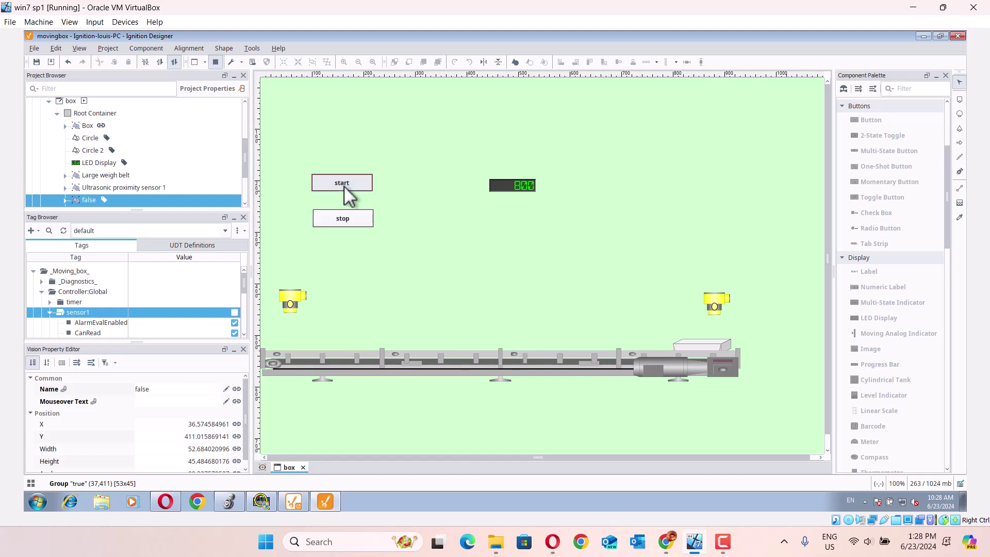
Step: Stop and restart the conveyor box twice, then request exiting the movingbox Designer project
{"action": "left_click", "coordinate": [339, 220]}
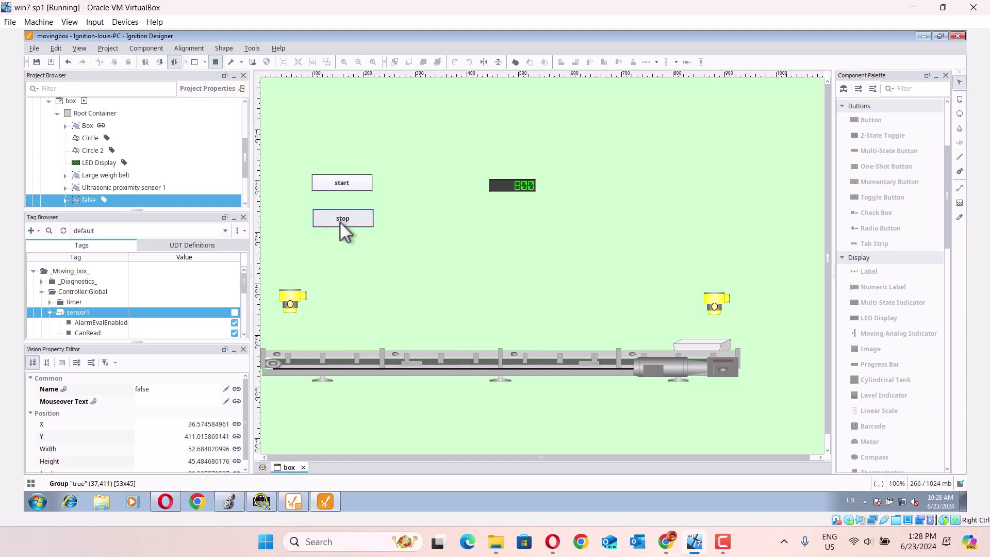
{"action": "left_click", "coordinate": [339, 182]}
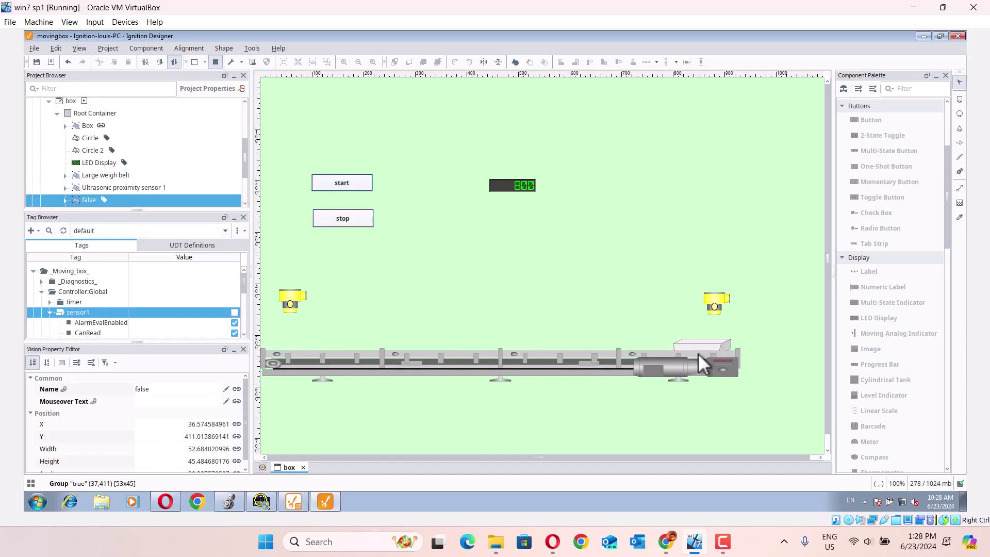
{"action": "left_click", "coordinate": [340, 222]}
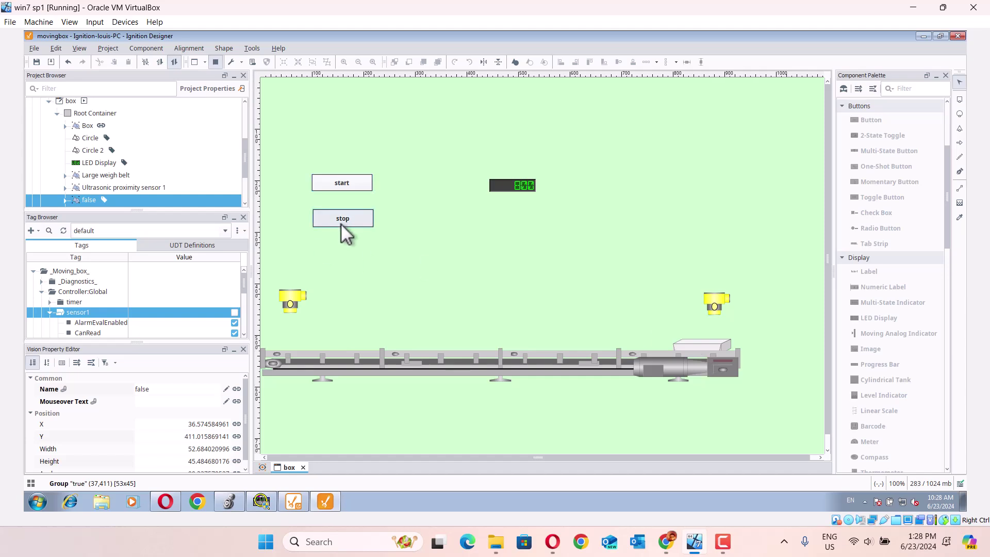
{"action": "left_click", "coordinate": [343, 190]}
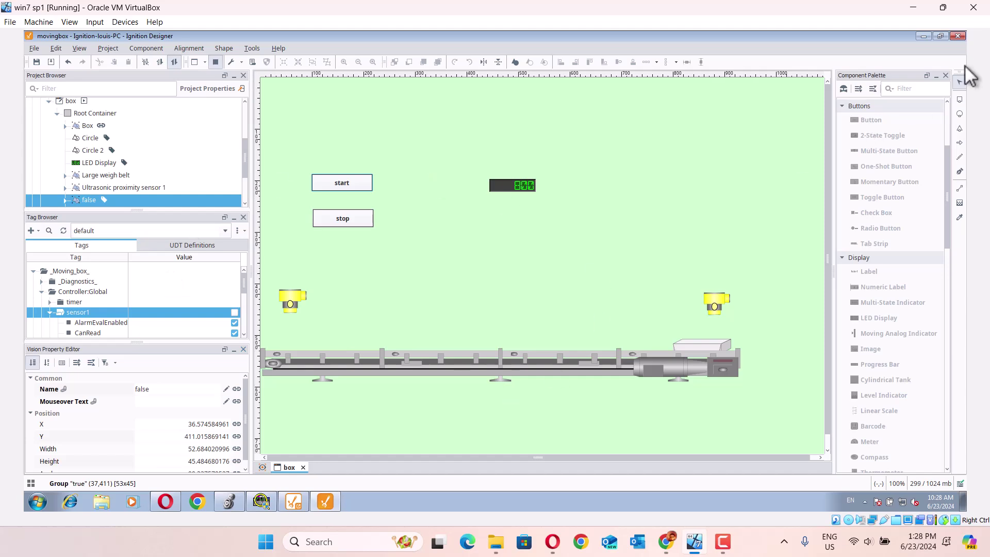
{"action": "left_click", "coordinate": [958, 36]}
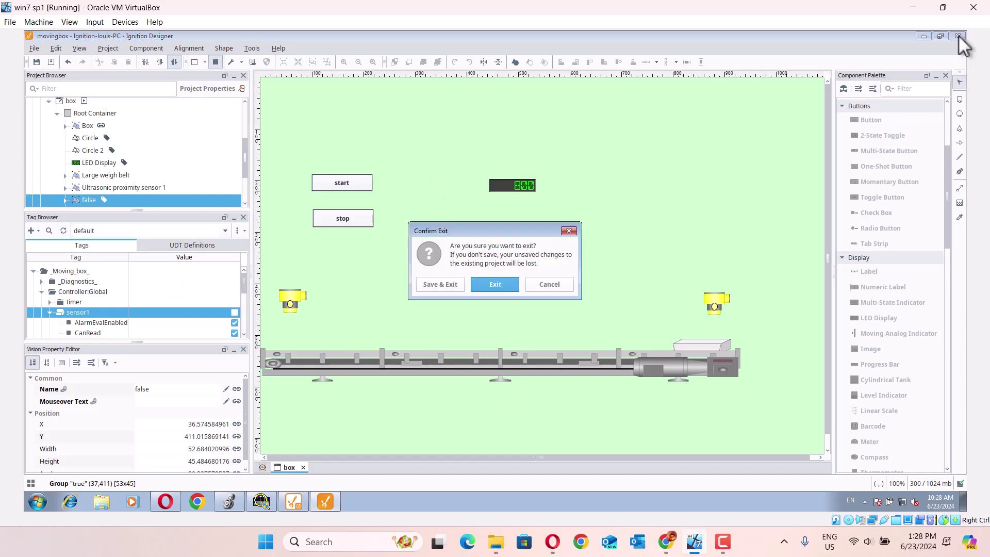
Step: Save and exit the Designer, then bring up the moving_box MainRoutine in Logix Designer
{"action": "left_click", "coordinate": [435, 284]}
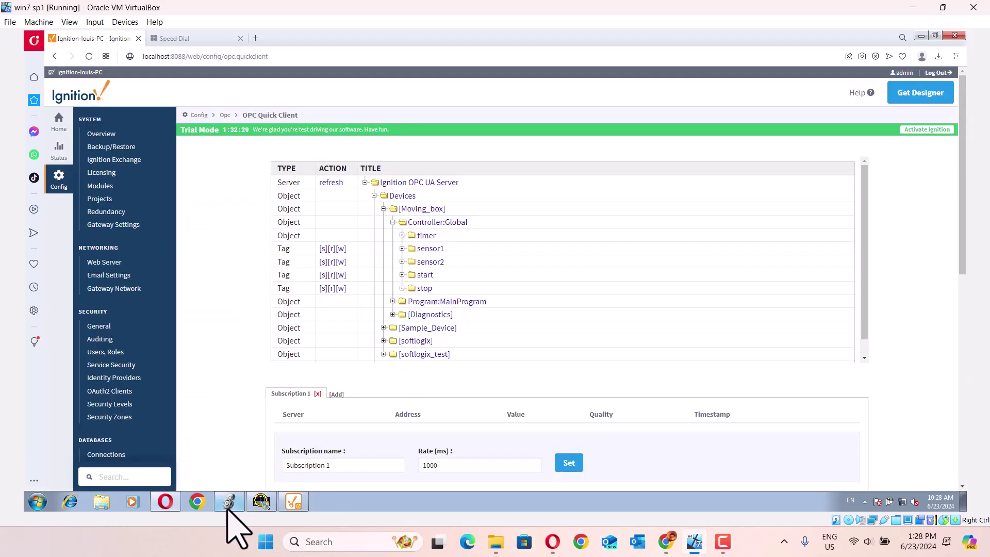
{"action": "left_click", "coordinate": [227, 508]}
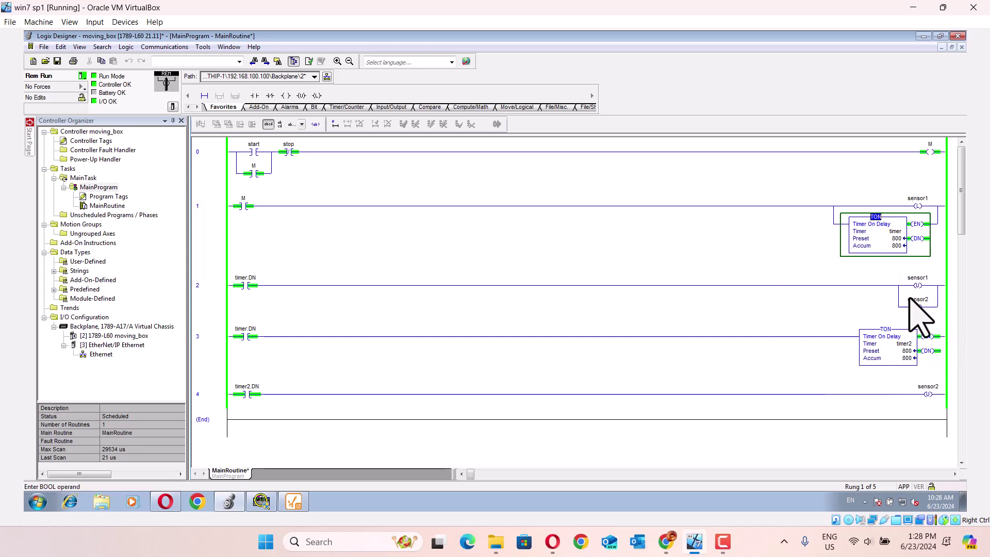
{"action": "left_click_drag", "start_coordinate": [960, 212], "coordinate": [952, 198]}
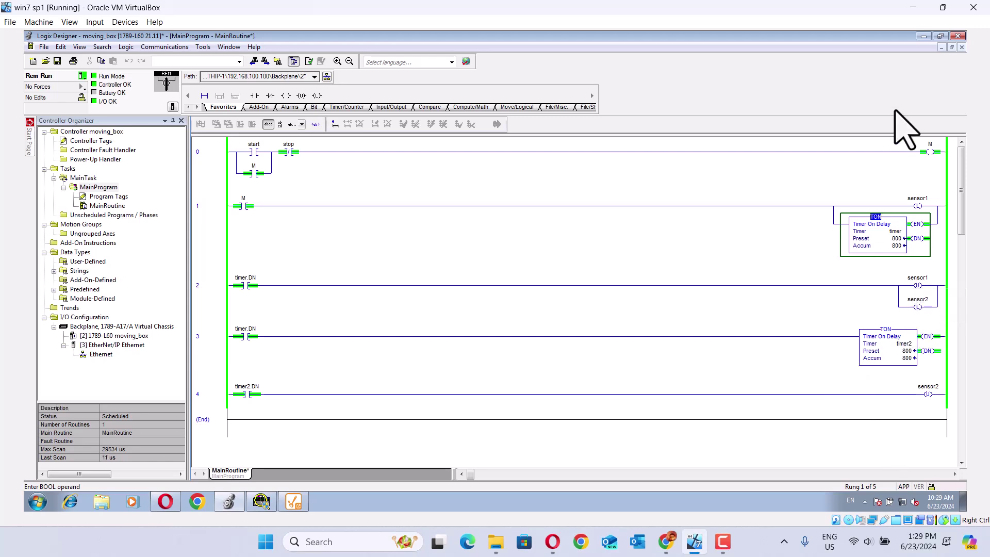
Step: Minimize Logix Designer and go from the gateway Config overview to OPC UA Device Connections
{"action": "left_click", "coordinate": [923, 35]}
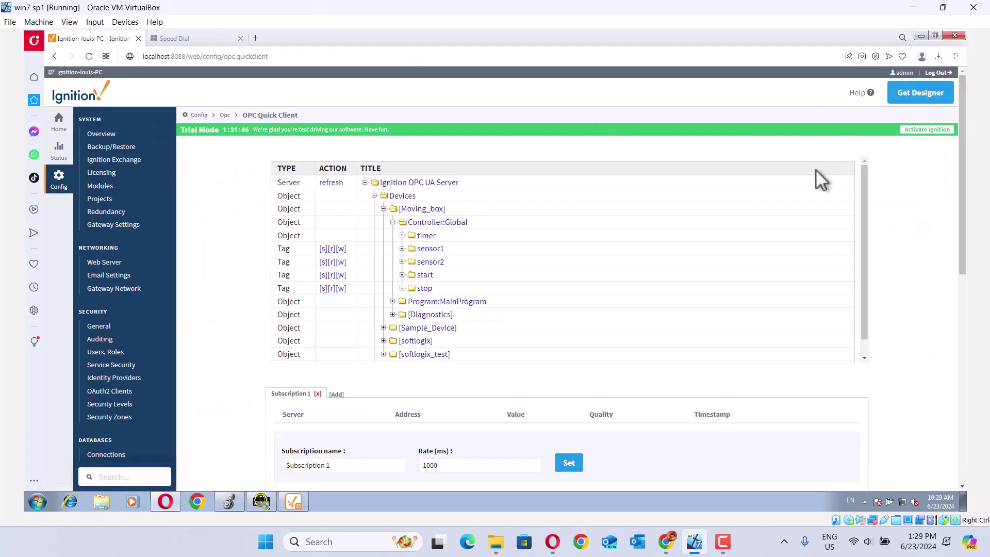
{"action": "left_click", "coordinate": [59, 178]}
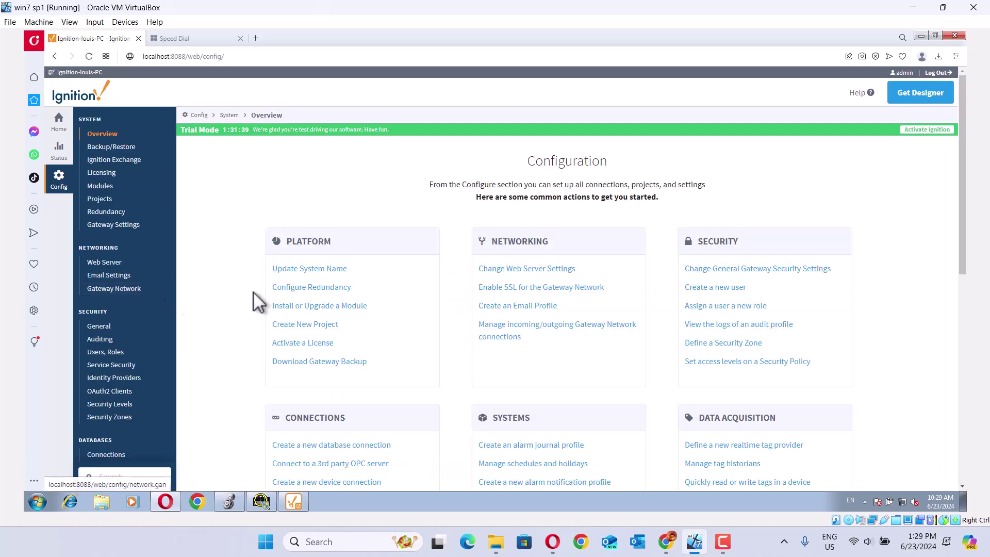
{"action": "left_click_drag", "start_coordinate": [962, 183], "coordinate": [987, 389]}
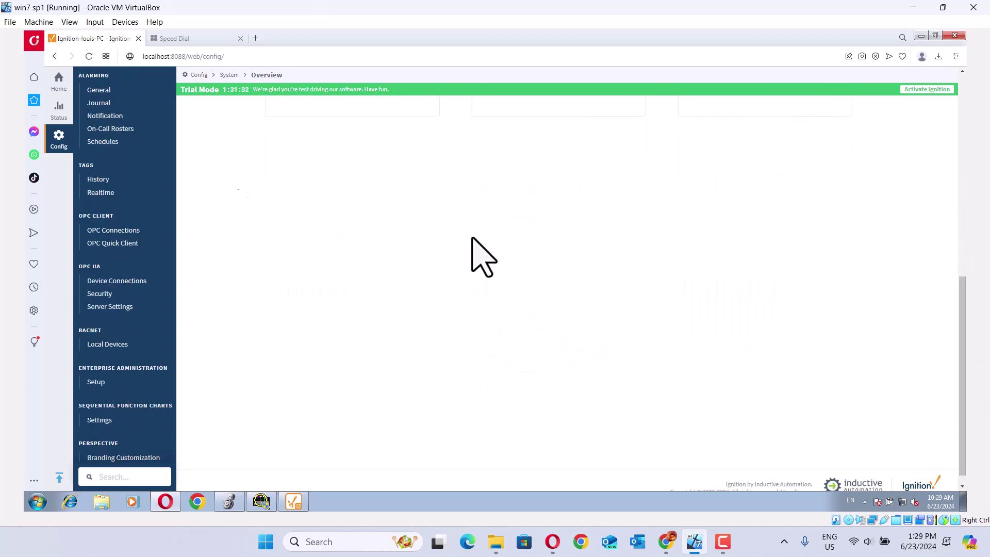
{"action": "left_click", "coordinate": [60, 140]}
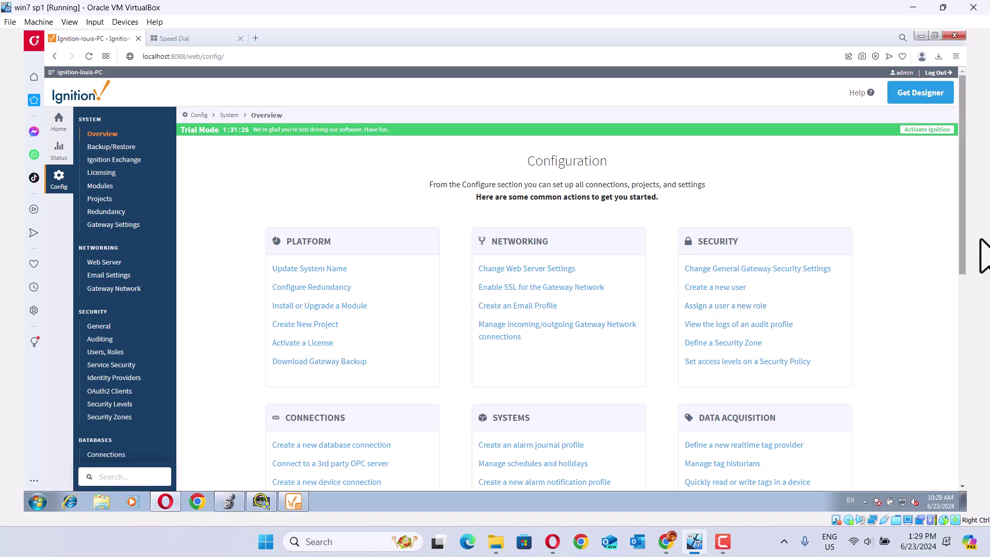
{"action": "left_click_drag", "start_coordinate": [960, 239], "coordinate": [972, 376]}
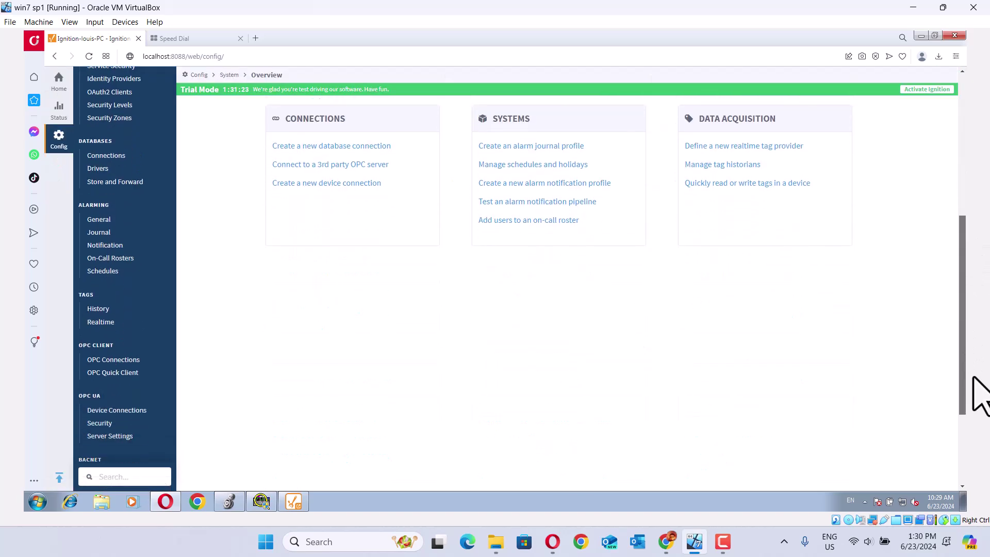
{"action": "left_click", "coordinate": [135, 411]}
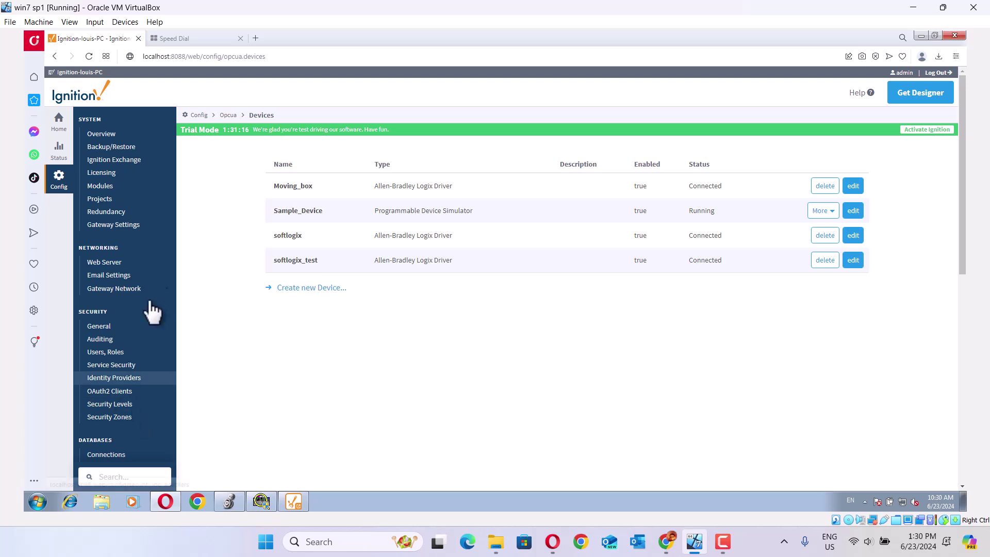
Step: Create a new device using the Allen-Bradley Logix Driver and continue to its settings
{"action": "left_click", "coordinate": [302, 288]}
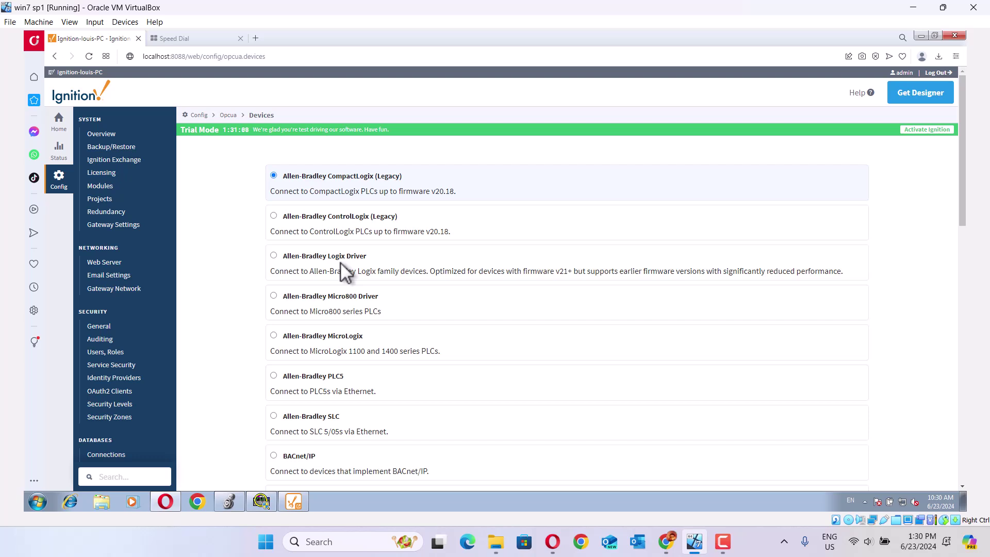
{"action": "left_click", "coordinate": [273, 256]}
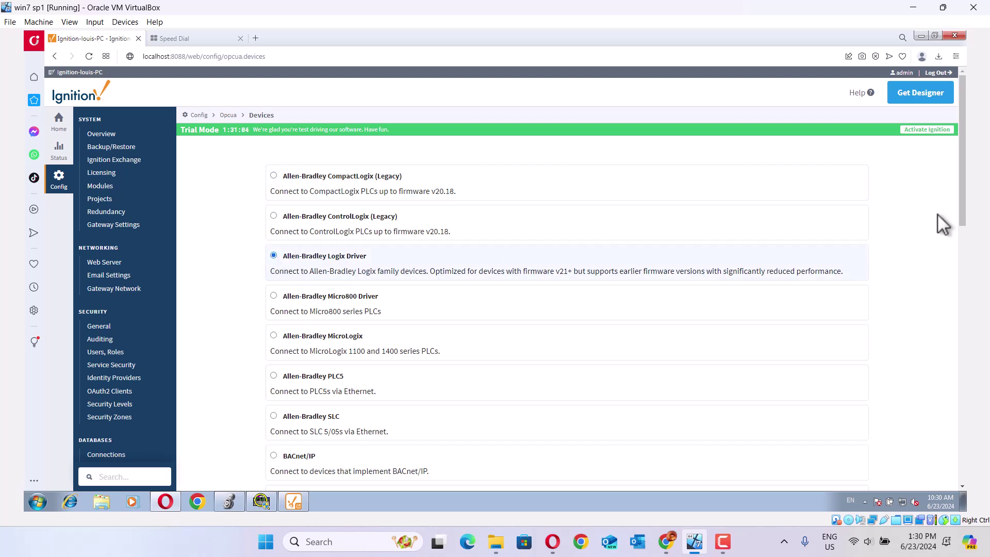
{"action": "left_click_drag", "start_coordinate": [959, 212], "coordinate": [962, 428]}
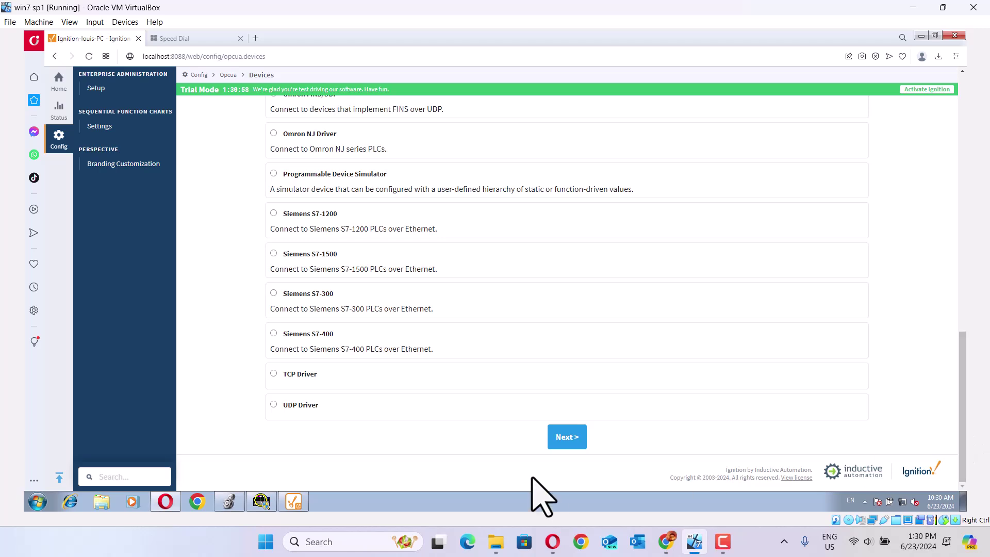
{"action": "left_click", "coordinate": [565, 446]}
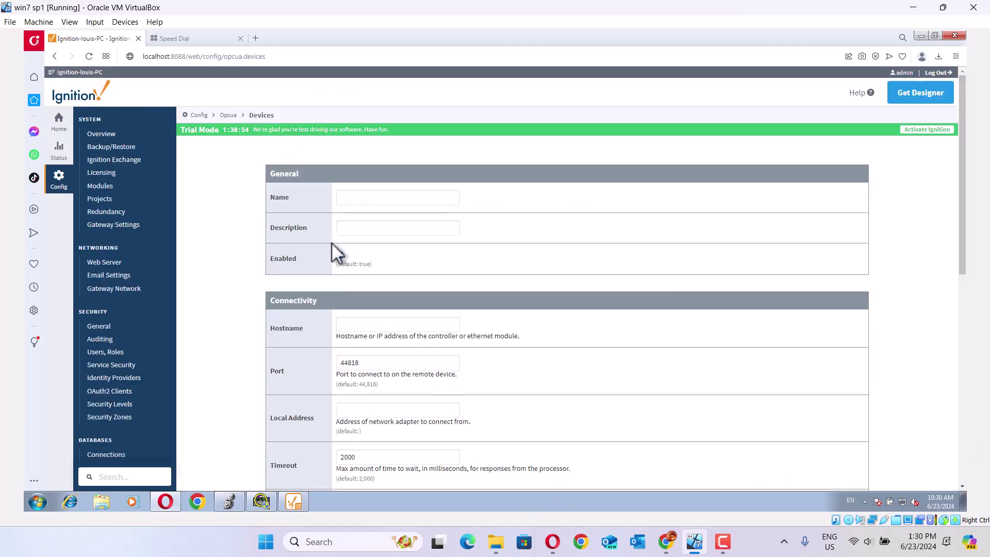
Step: Name the new device 'Conveyor', using a spelling suggestion to complete it
{"action": "left_click", "coordinate": [356, 199]}
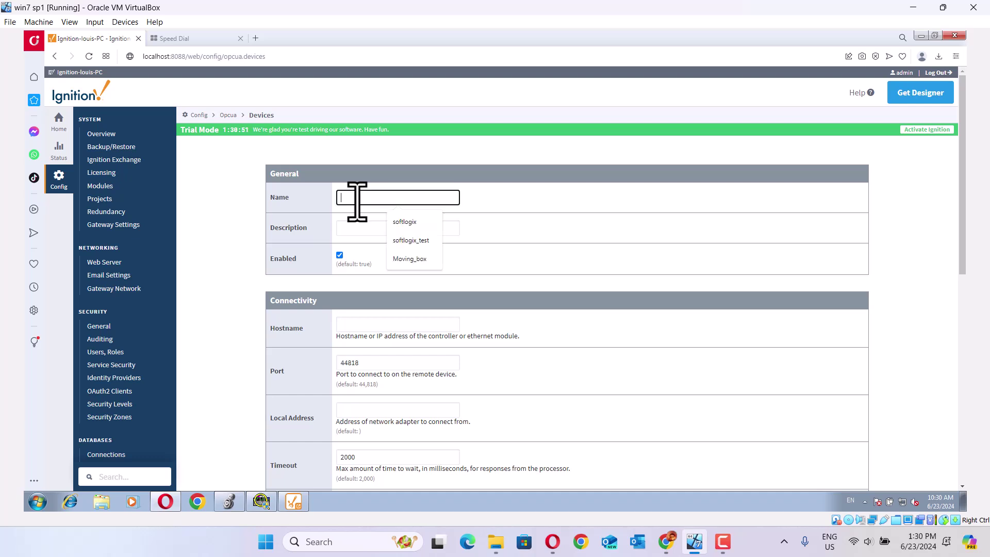
{"action": "type", "text": "Converyor"}
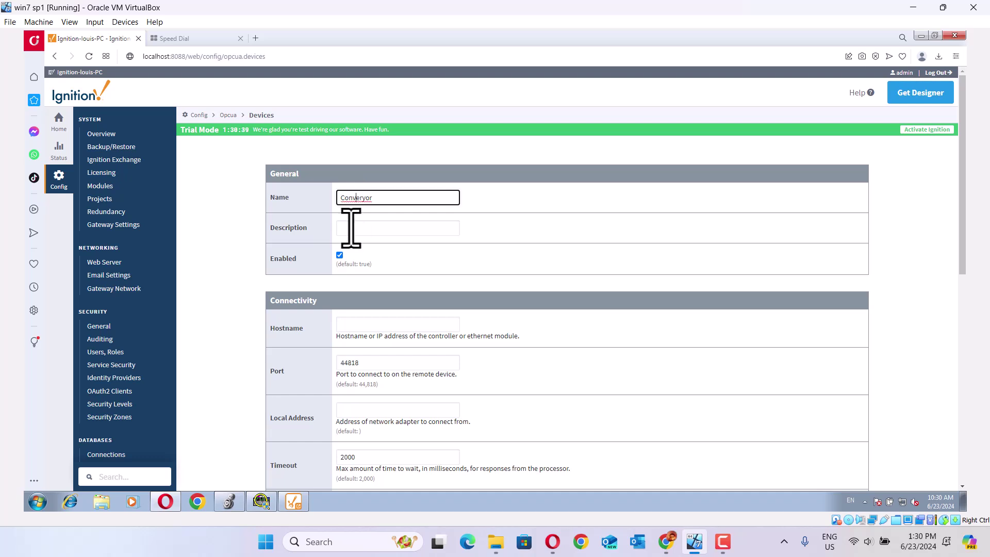
{"action": "right_click", "coordinate": [362, 198]}
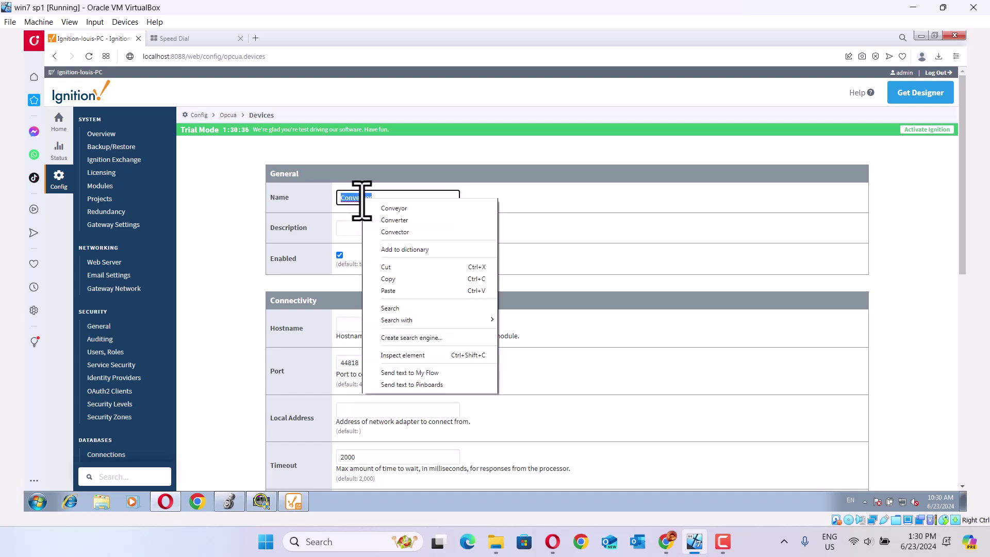
{"action": "left_click", "coordinate": [387, 208]}
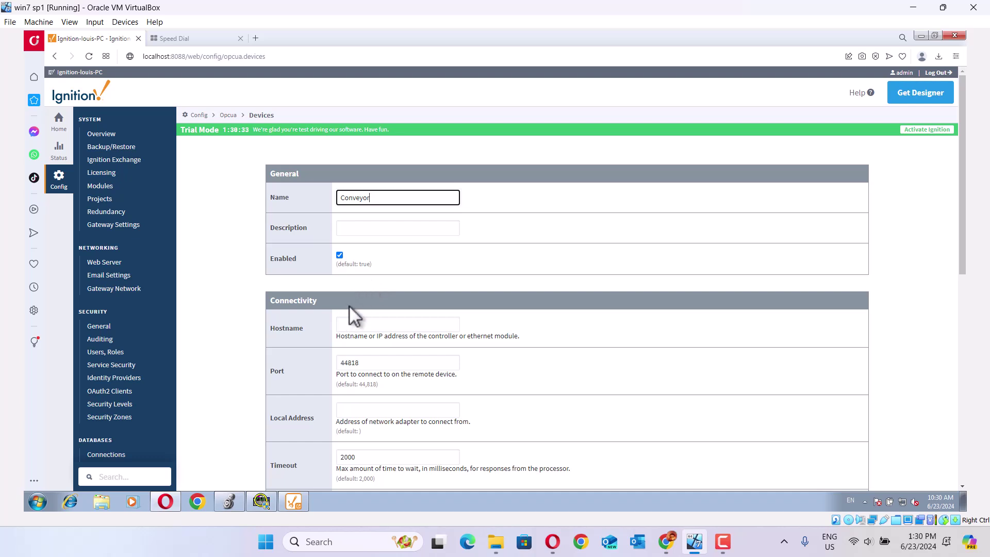
Step: Set hostname 192.168.100.100 and slot number 2, then create the Conveyor device
{"action": "left_click", "coordinate": [343, 324]}
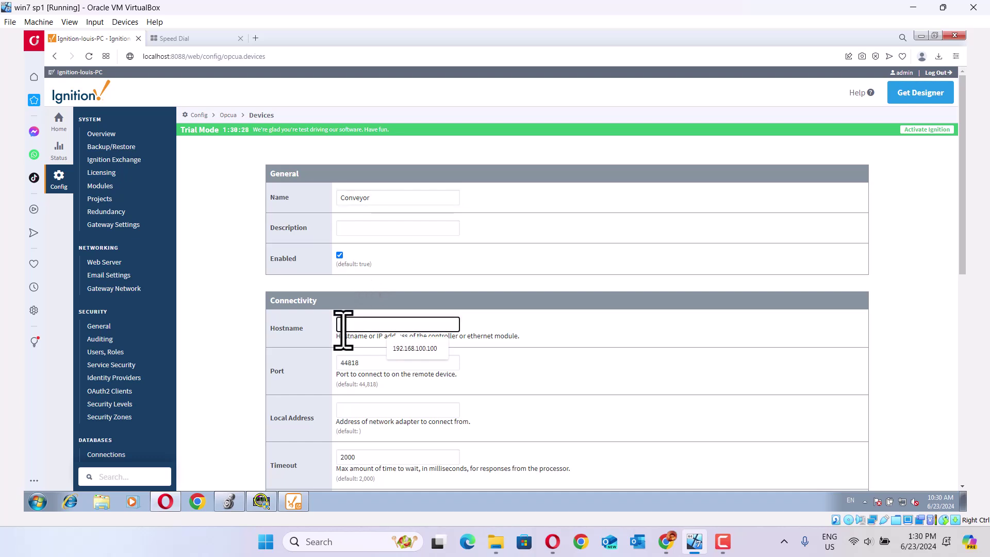
{"action": "left_click", "coordinate": [420, 350]}
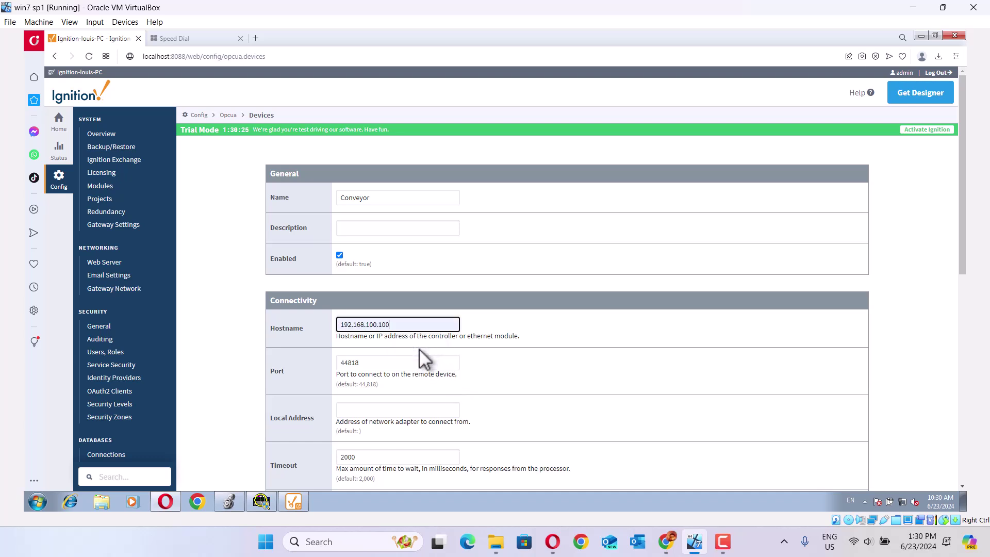
{"action": "left_click_drag", "start_coordinate": [963, 271], "coordinate": [961, 384]}
{"action": "left_click", "coordinate": [381, 302]}
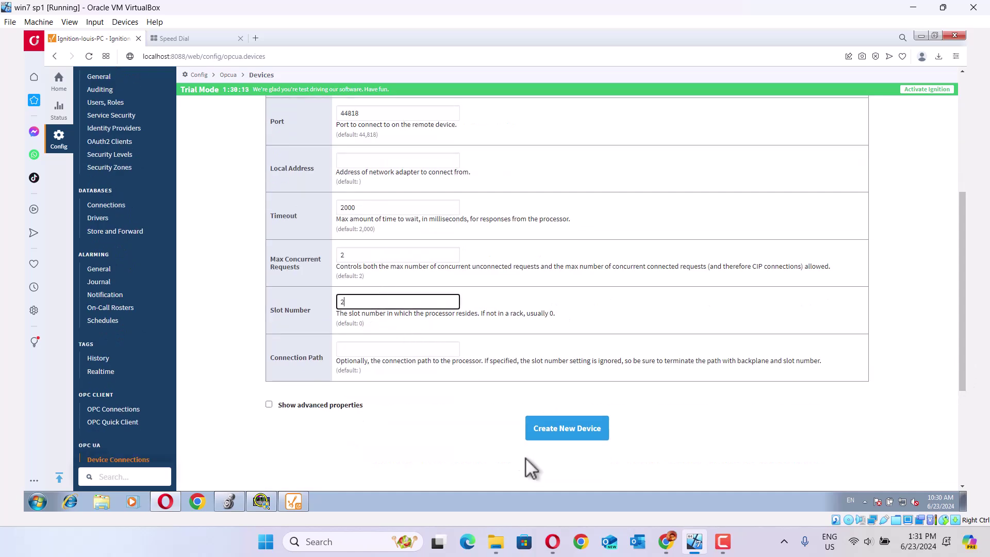
{"action": "left_click", "coordinate": [579, 436]}
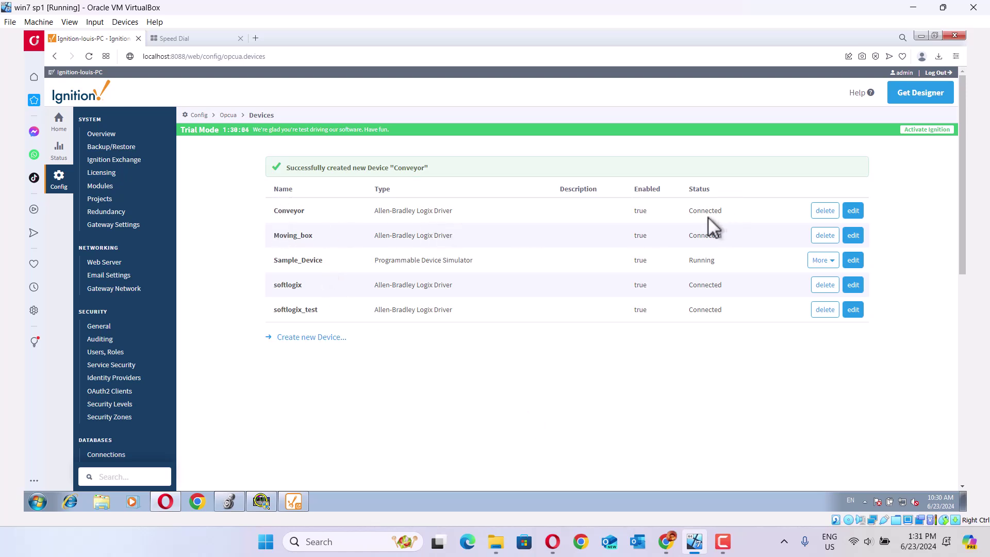
Step: In OPC Quick Client, expand Ignition OPC UA Server > Devices > [Conveyor] > Controller:Global
{"action": "left_click_drag", "start_coordinate": [967, 245], "coordinate": [969, 404]}
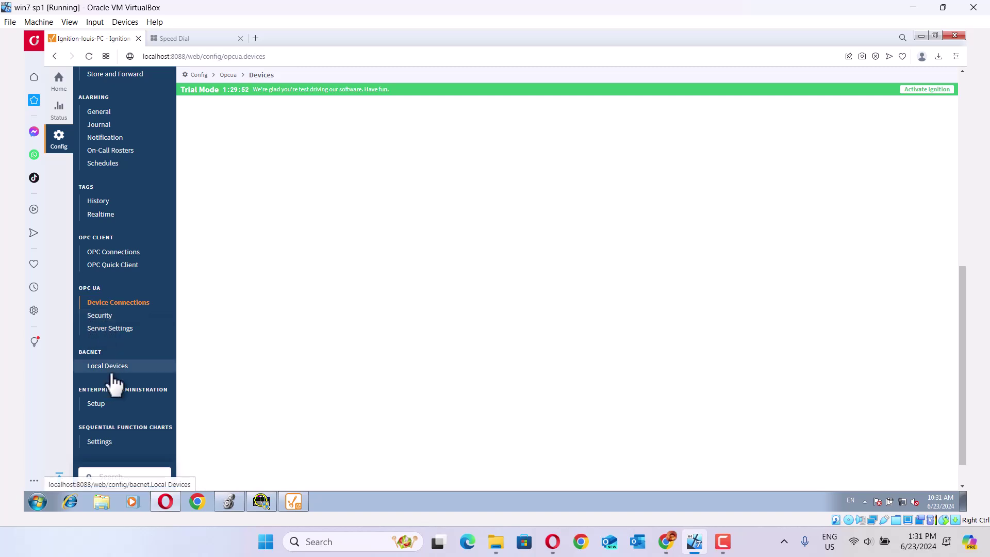
{"action": "left_click", "coordinate": [127, 274]}
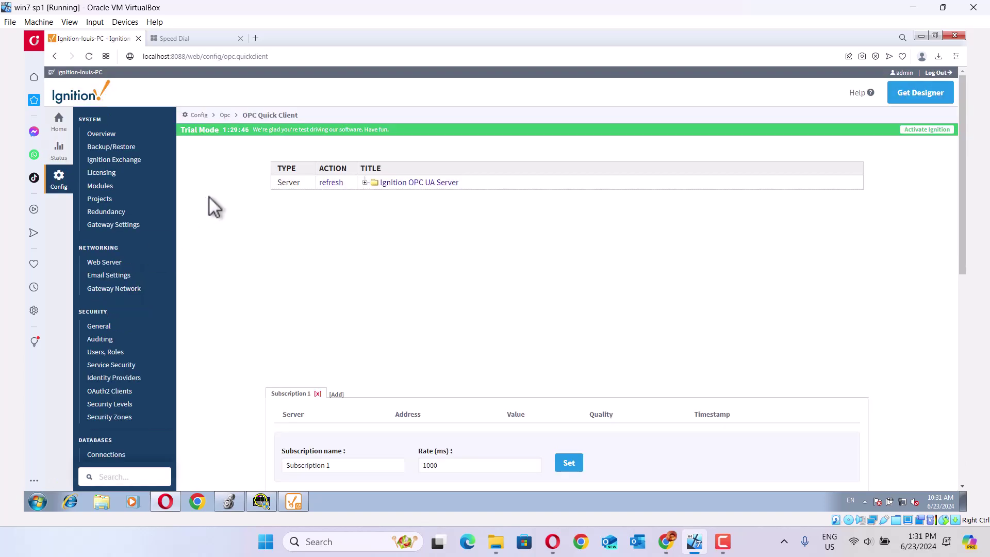
{"action": "left_click", "coordinate": [364, 182]}
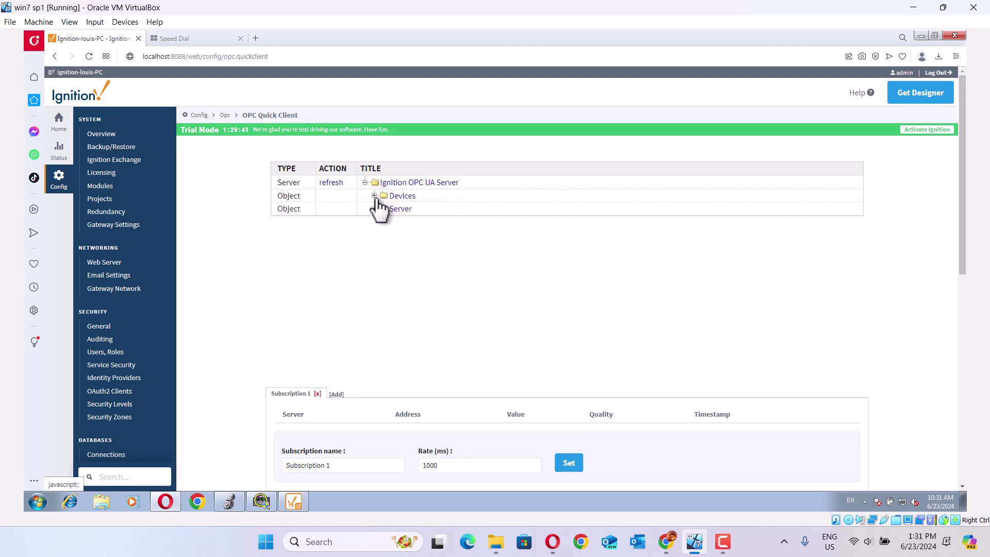
{"action": "left_click", "coordinate": [374, 196]}
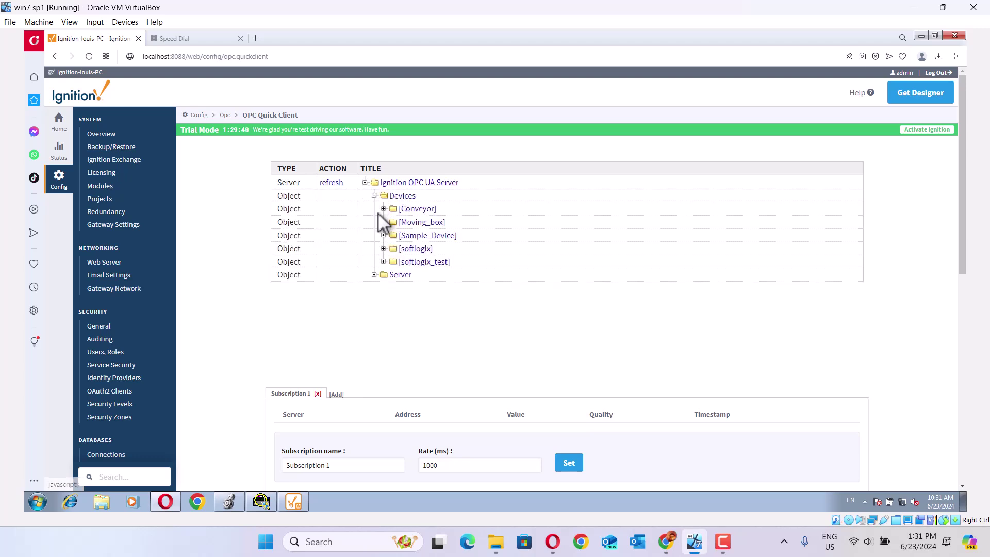
{"action": "left_click", "coordinate": [384, 209]}
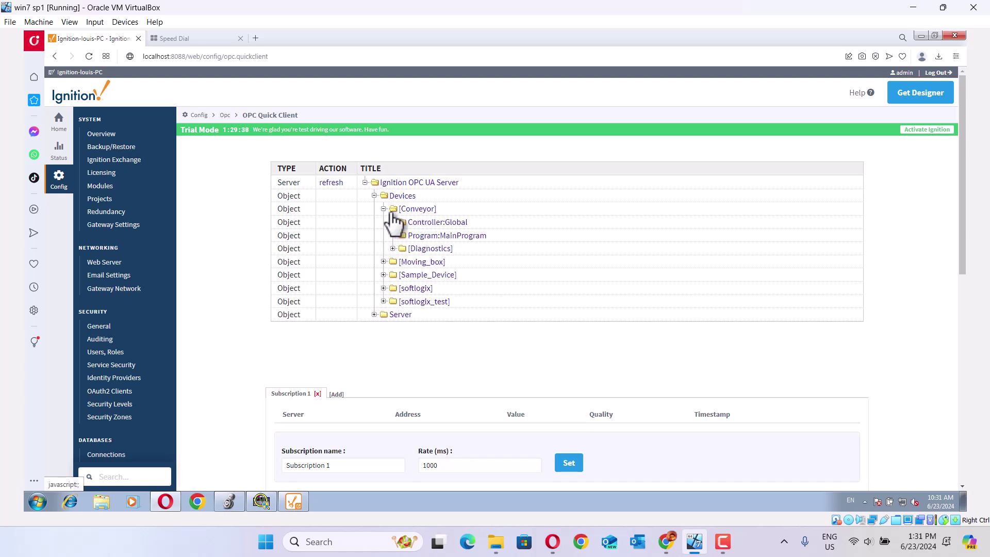
{"action": "left_click", "coordinate": [393, 222]}
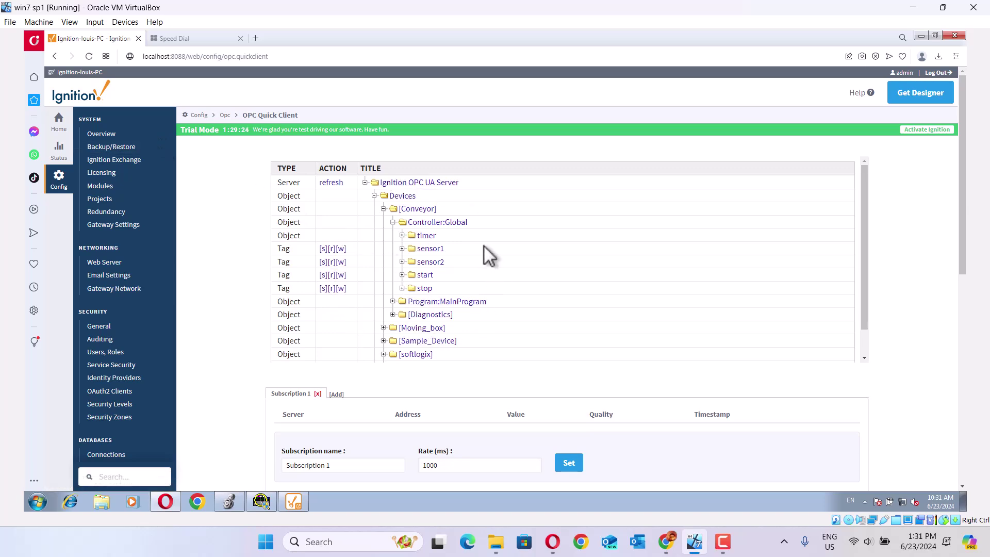
{"action": "left_click", "coordinate": [921, 35]}
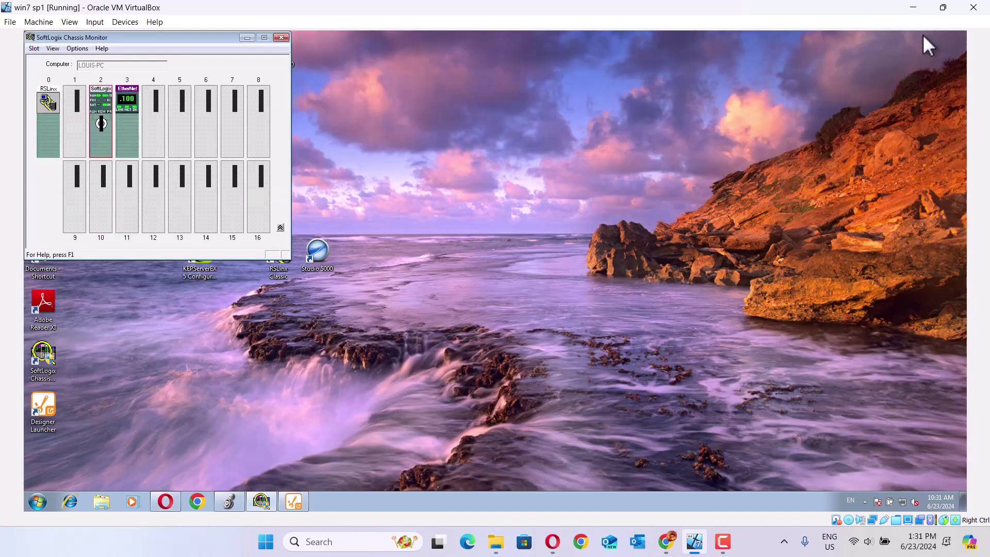
Step: Minimize the Chassis Monitor and open the Designer for the localhost:8088 gateway from the Launcher
{"action": "left_click", "coordinate": [247, 38]}
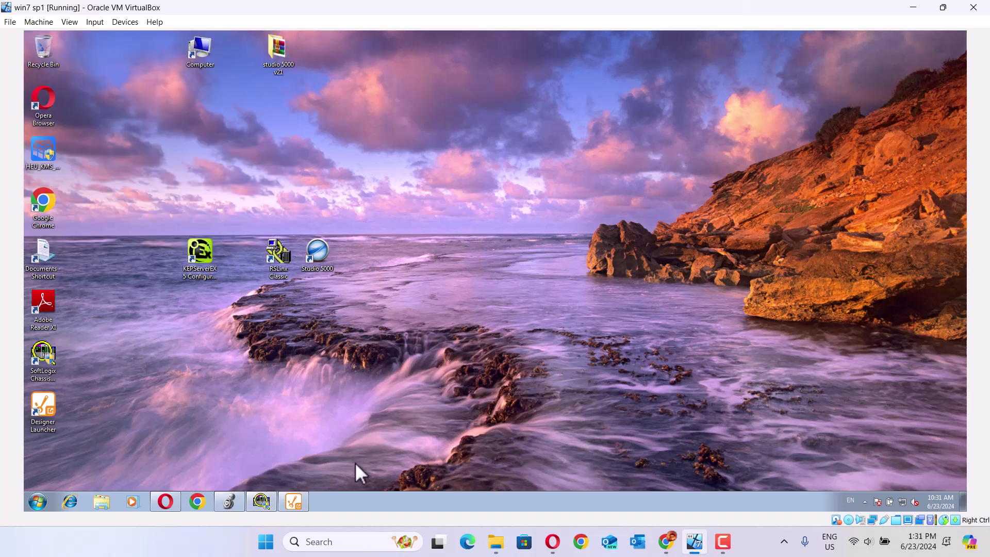
{"action": "mouse_move", "coordinate": [298, 508]}
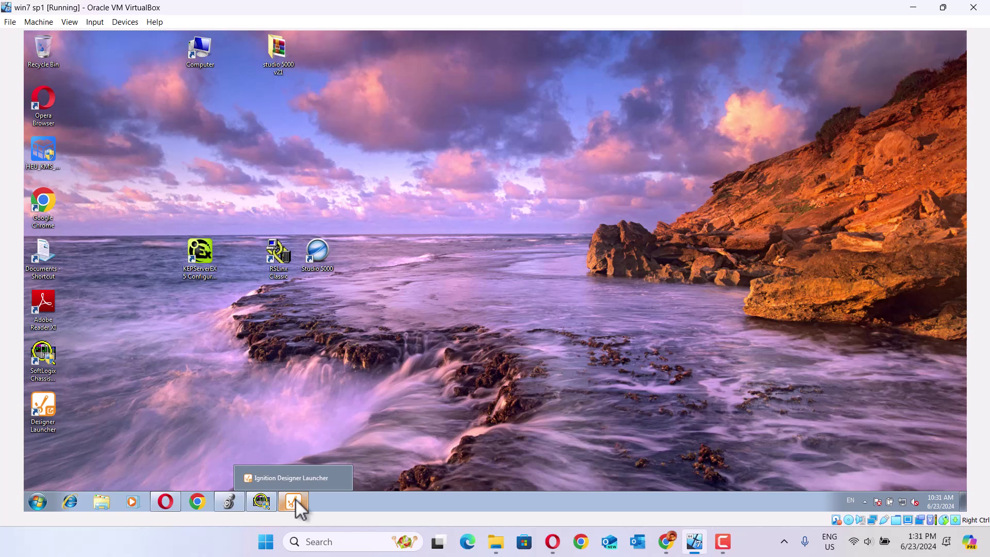
{"action": "left_click", "coordinate": [297, 501]}
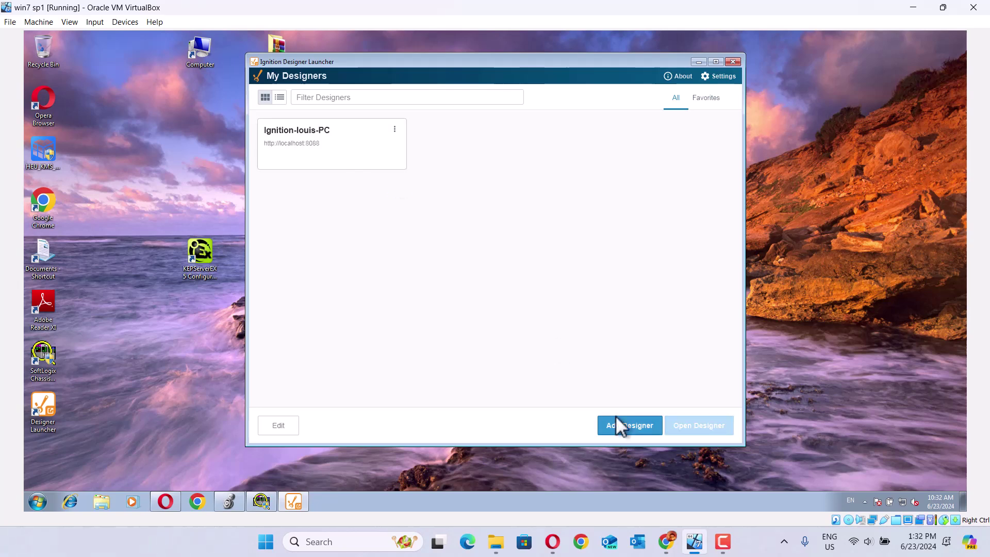
{"action": "left_click", "coordinate": [328, 163]}
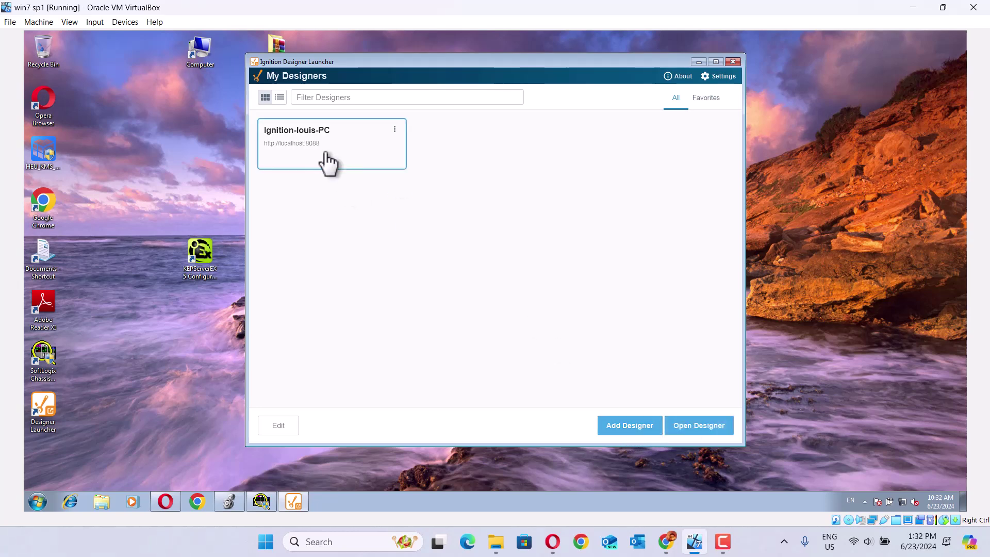
{"action": "left_click", "coordinate": [717, 432]}
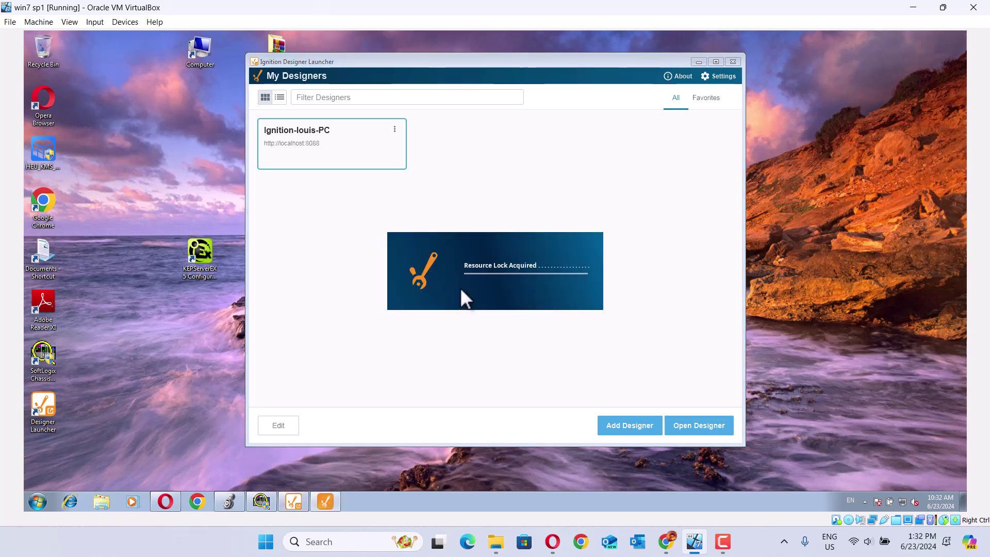
Step: Log in to the Designer with the username and account password
{"action": "type", "text": "dmi"}
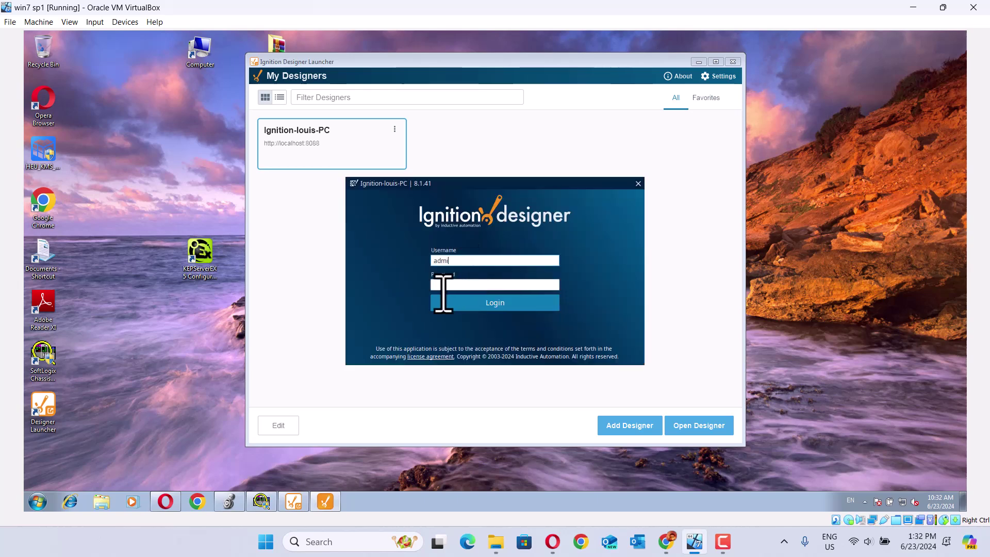
{"action": "type", "text": "n"}
{"action": "key", "text": "Tab"}
{"action": "type", "text": "password"}
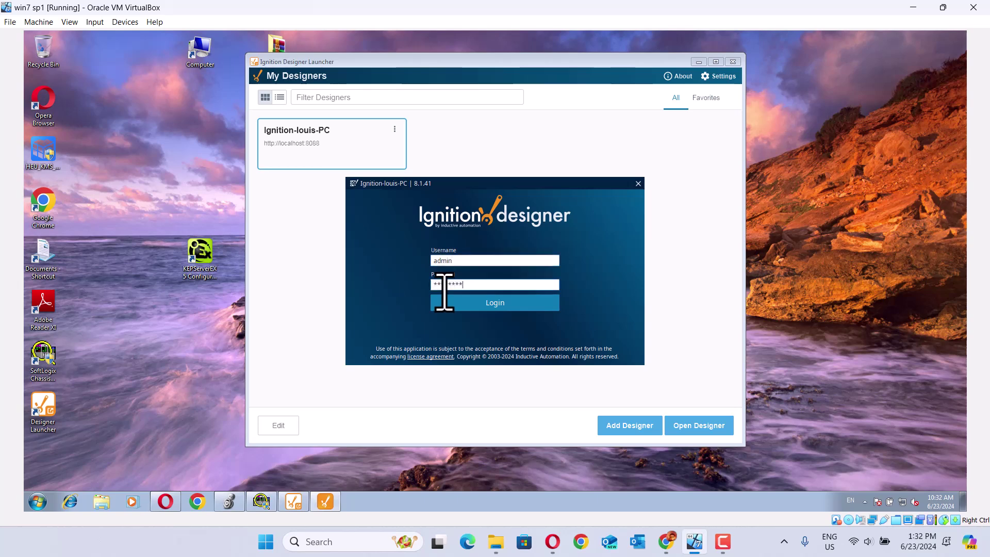
{"action": "type", "text": "1234"}
{"action": "left_click", "coordinate": [488, 303]}
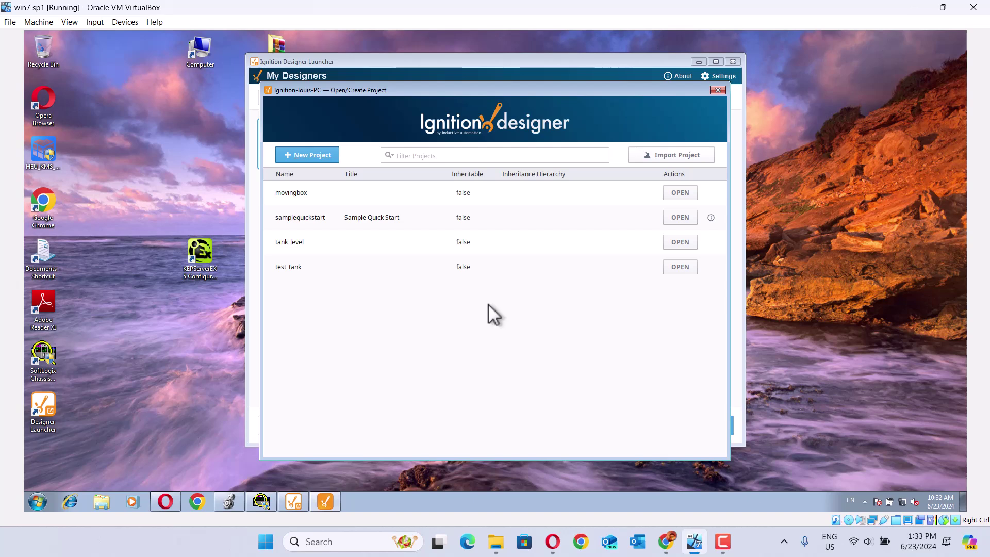
Step: Start a New Project, name it 'conveyor', and create it
{"action": "left_click", "coordinate": [306, 156]}
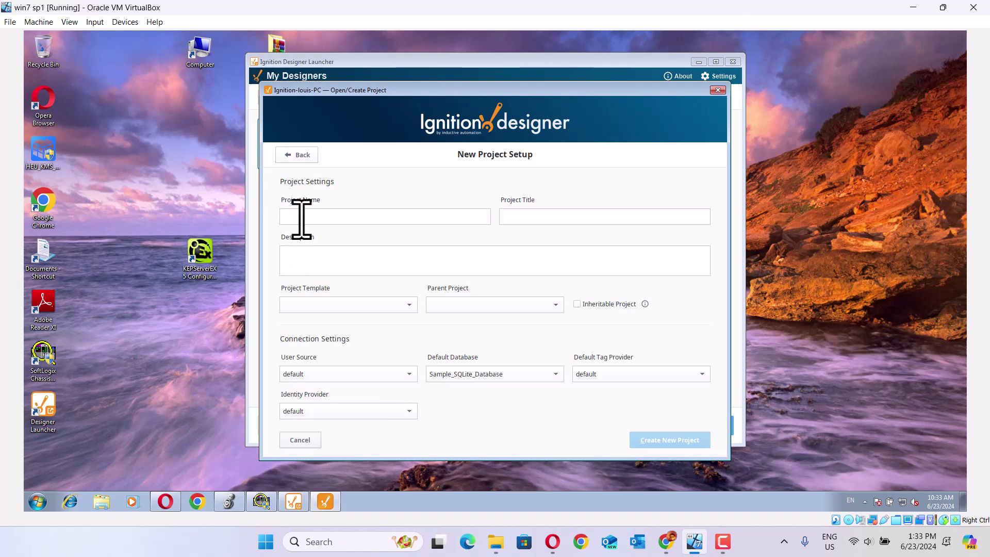
{"action": "type", "text": "convey"}
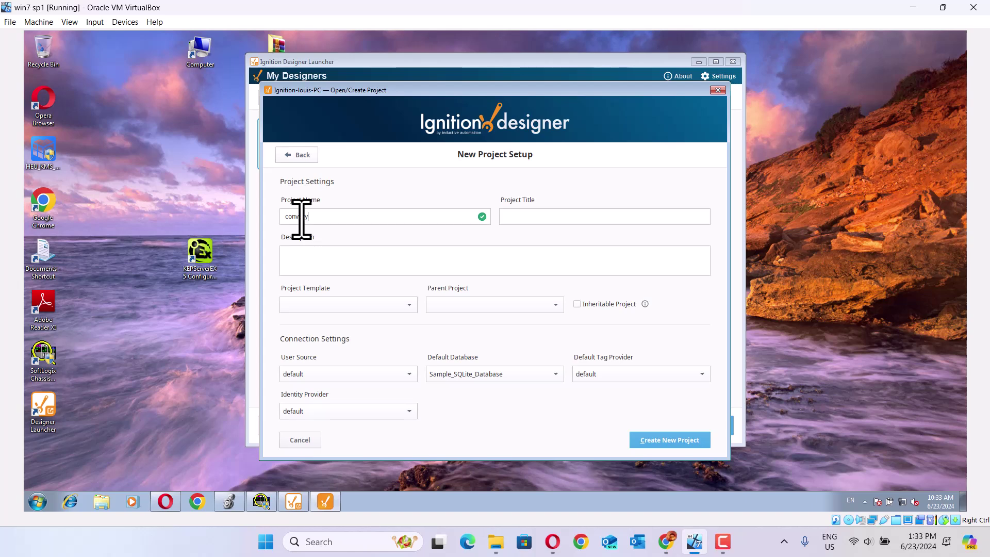
{"action": "type", "text": "or"}
{"action": "left_click", "coordinate": [680, 439]}
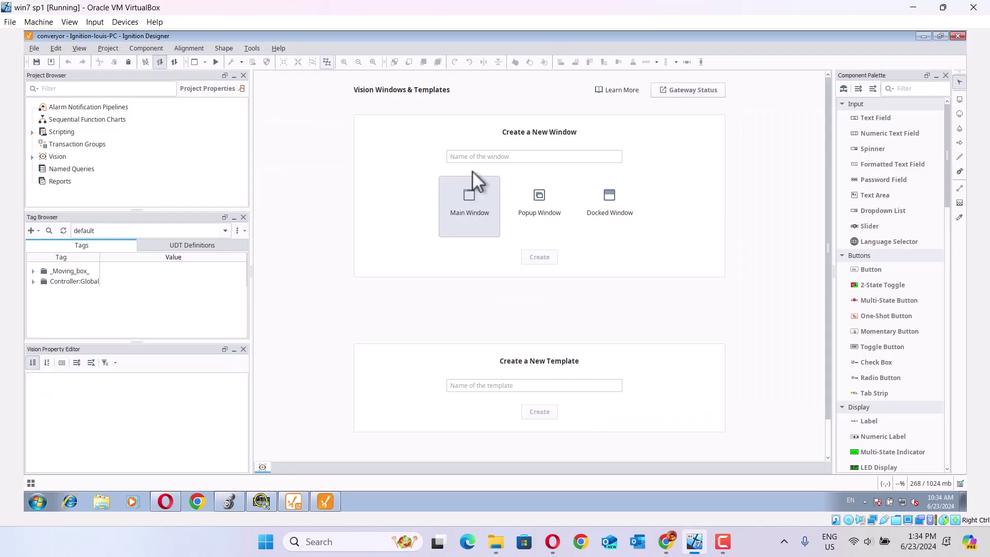
Step: Create a Main Window named 'converyor' under Vision Windows
{"action": "left_click", "coordinate": [469, 157]}
{"action": "type", "text": "co"}
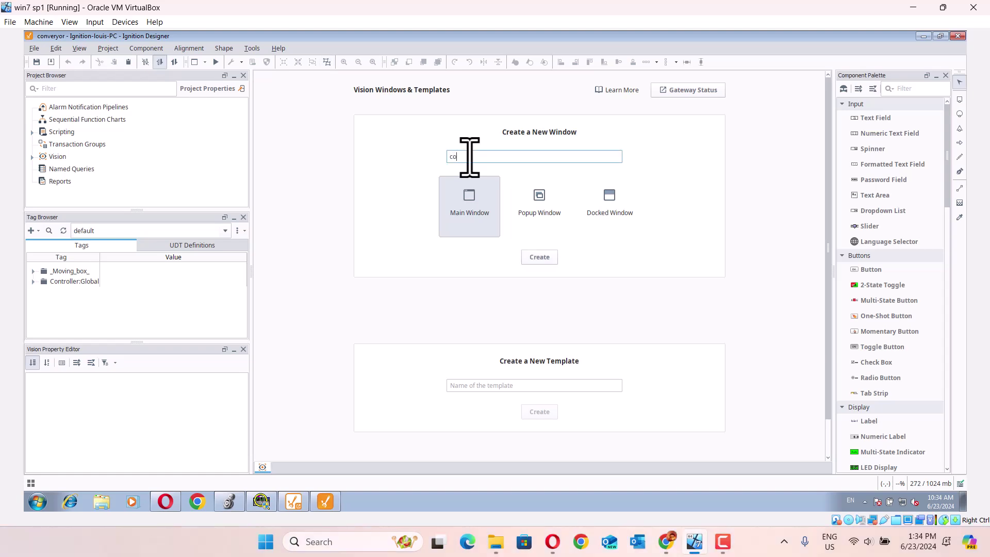
{"action": "type", "text": "nveryor"}
{"action": "left_click", "coordinate": [546, 259]}
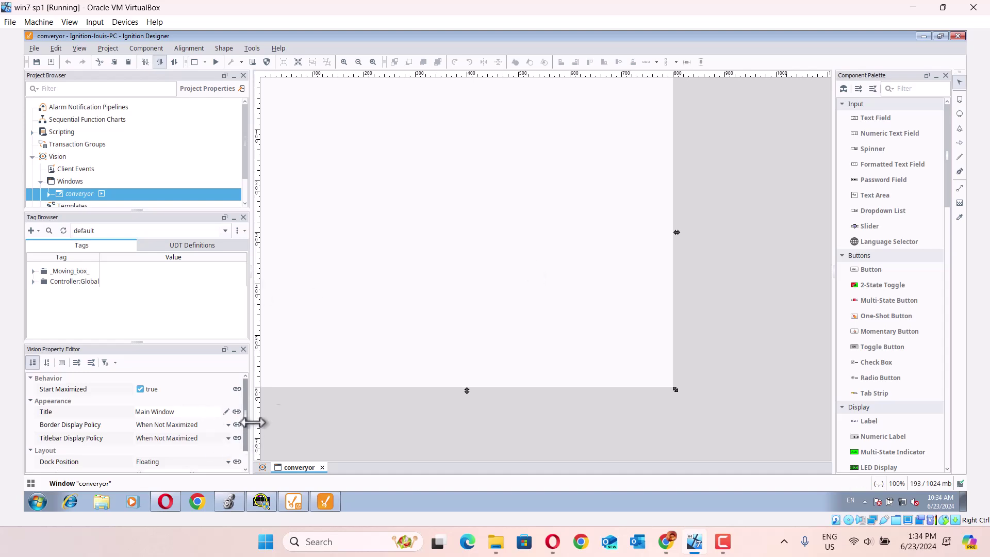
Step: Stretch the converyor Root Container to fill the workspace and give it a light pink background
{"action": "left_click", "coordinate": [338, 307]}
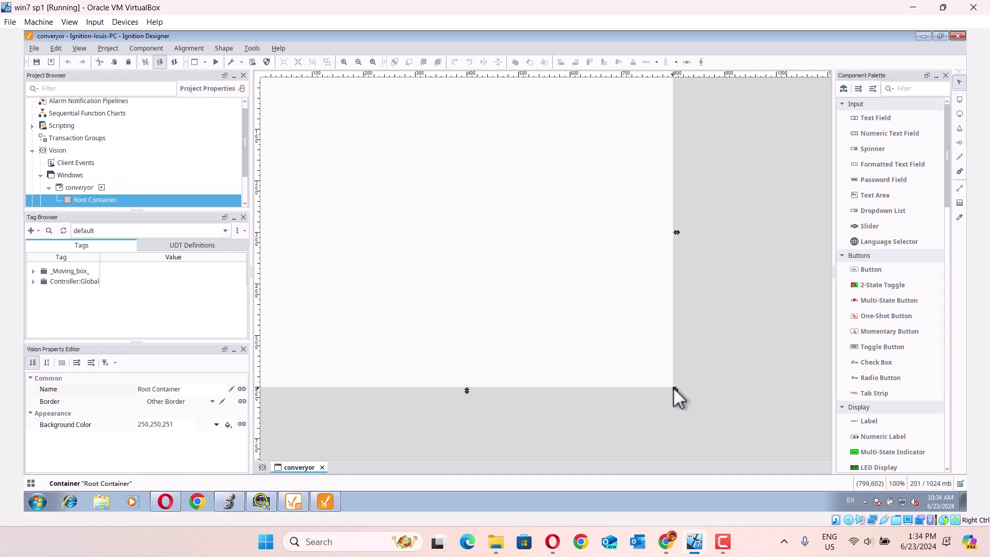
{"action": "left_click_drag", "start_coordinate": [673, 387], "coordinate": [831, 468]}
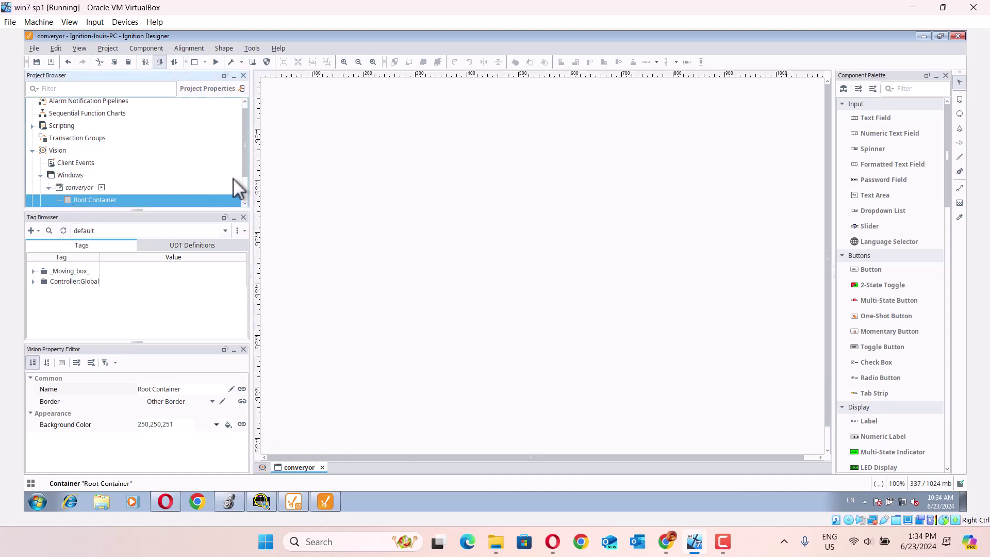
{"action": "scroll", "coordinate": [245, 175], "scroll_direction": "down", "scroll_amount": 1}
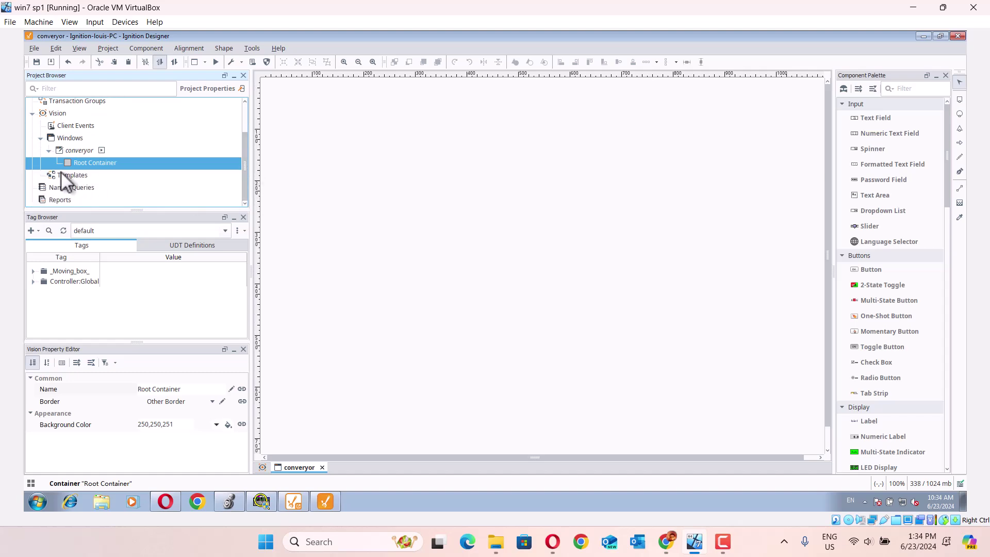
{"action": "left_click", "coordinate": [216, 426]}
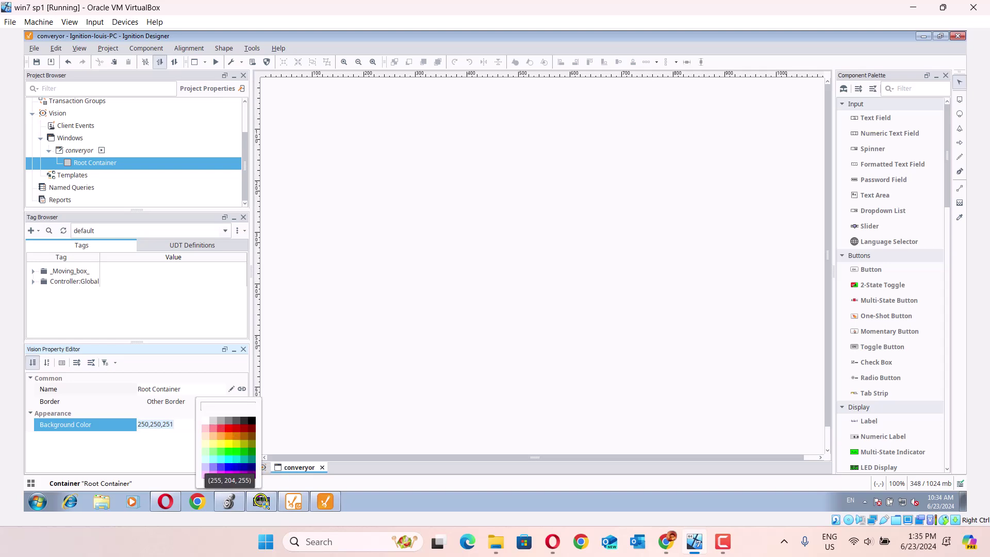
{"action": "key", "text": "Escape"}
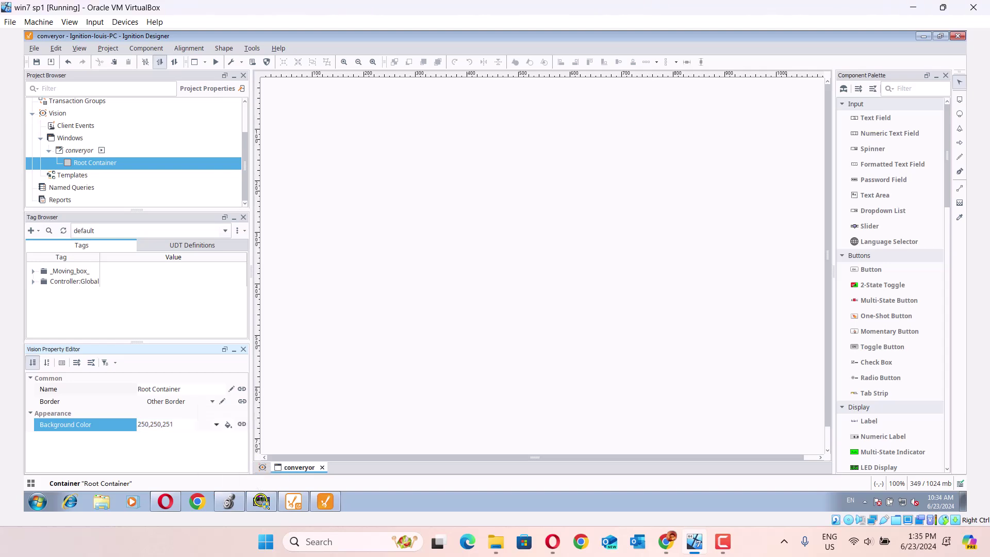
{"action": "left_click", "coordinate": [217, 424]}
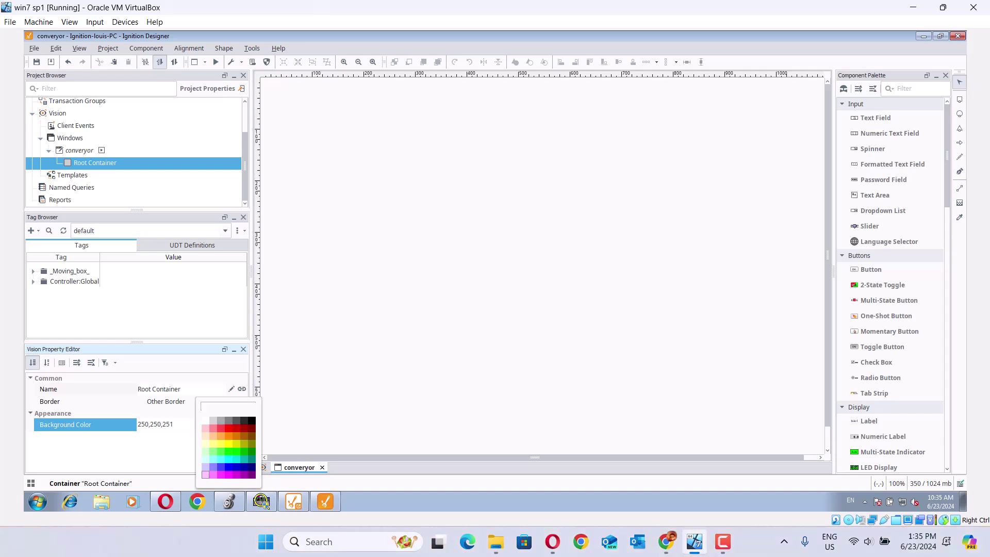
{"action": "left_click", "coordinate": [205, 474]}
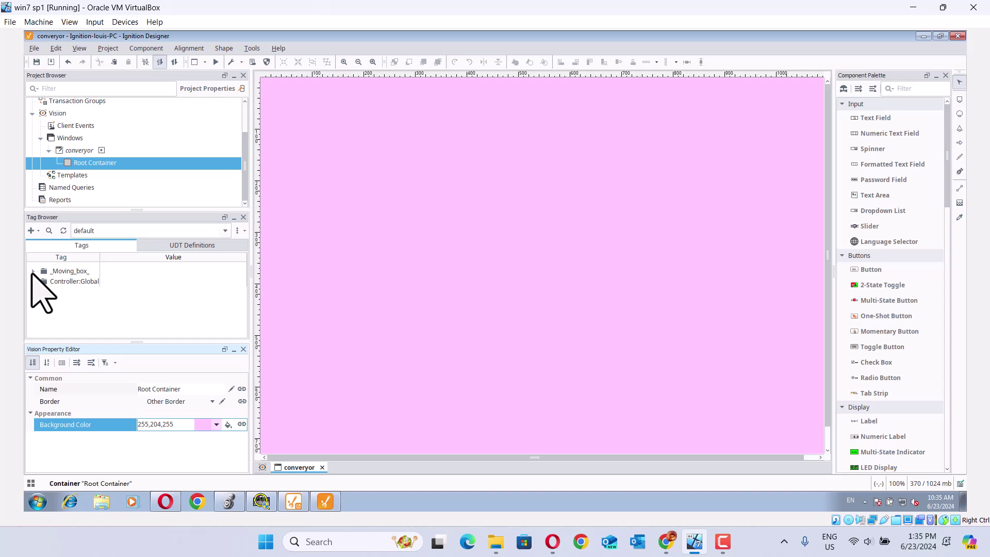
Step: Import the 52 [Conveyor] device tags from Ignition OPC UA Server into the default tag provider
{"action": "left_click", "coordinate": [31, 231]}
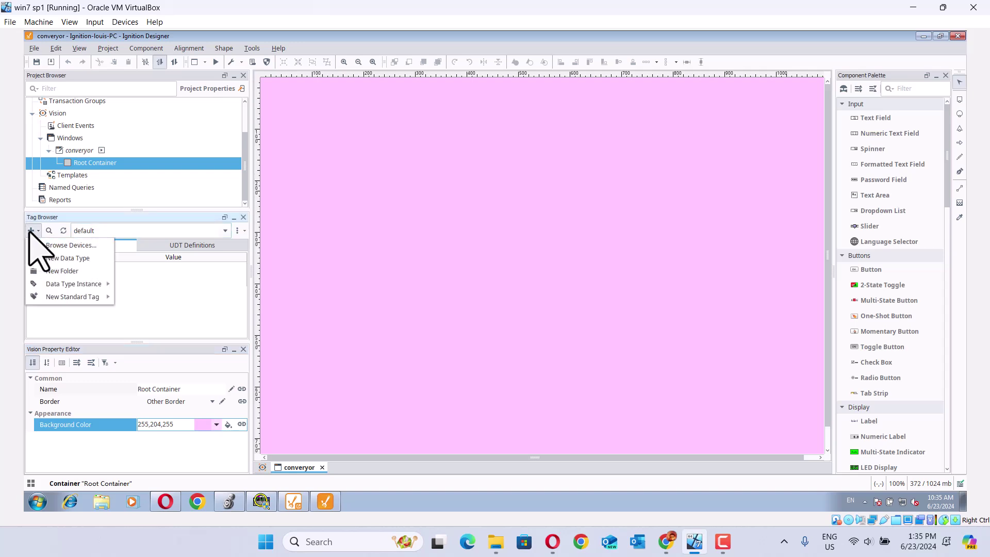
{"action": "left_click", "coordinate": [58, 246]}
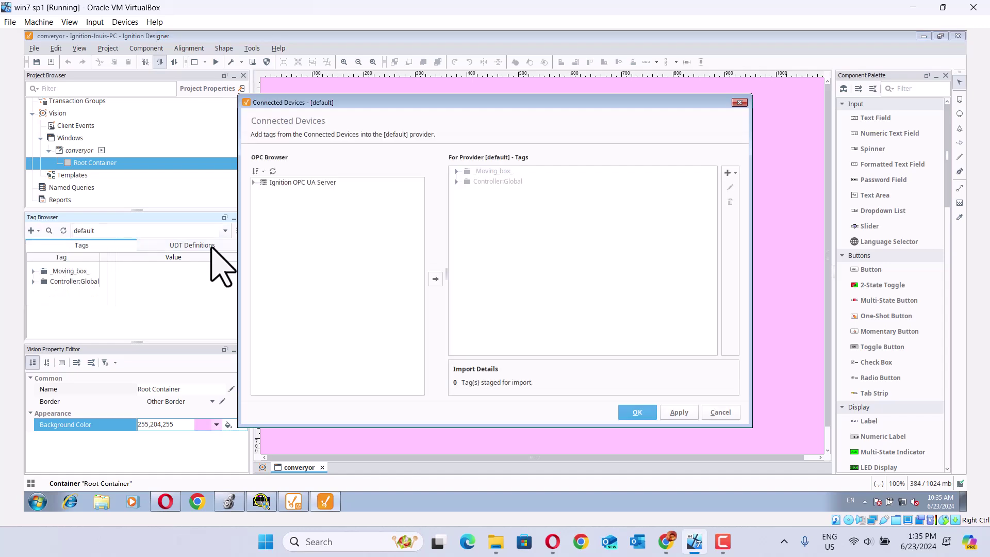
{"action": "left_click", "coordinate": [255, 182]}
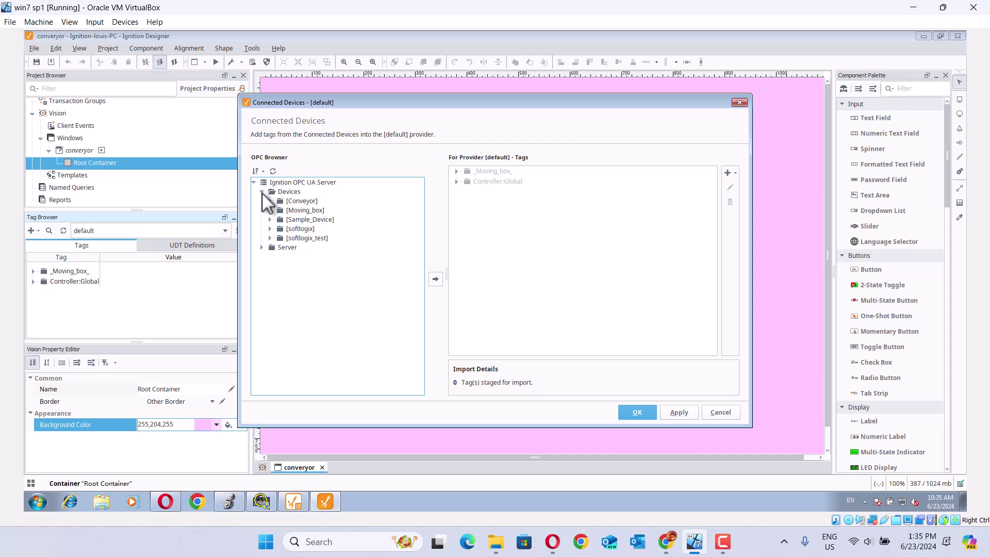
{"action": "left_click", "coordinate": [270, 201]}
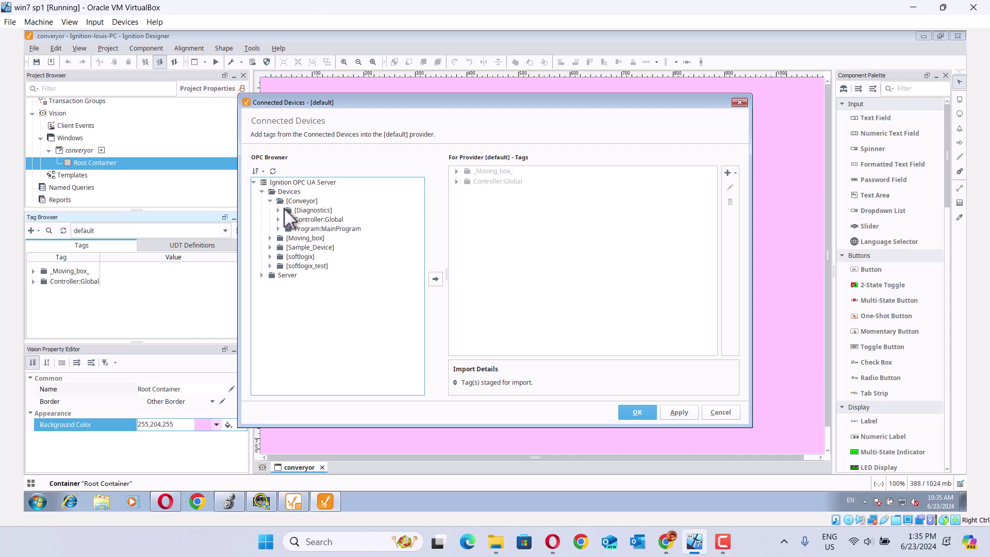
{"action": "left_click", "coordinate": [303, 201]}
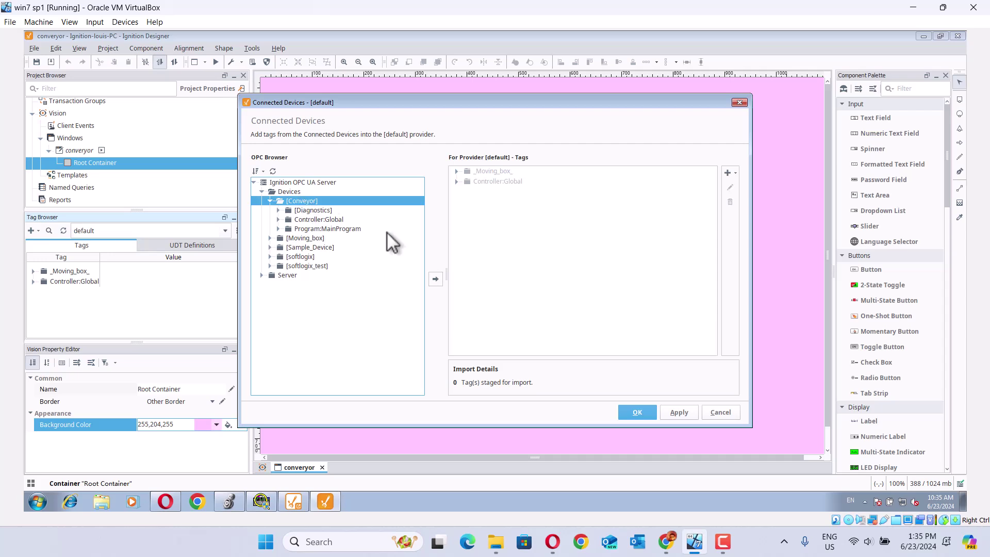
{"action": "left_click", "coordinate": [434, 279]}
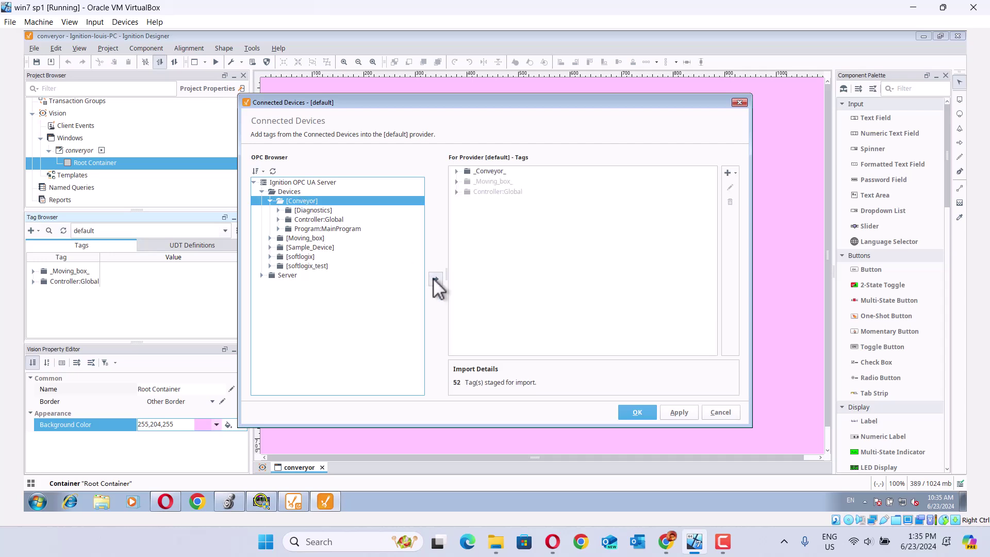
{"action": "left_click", "coordinate": [675, 411]}
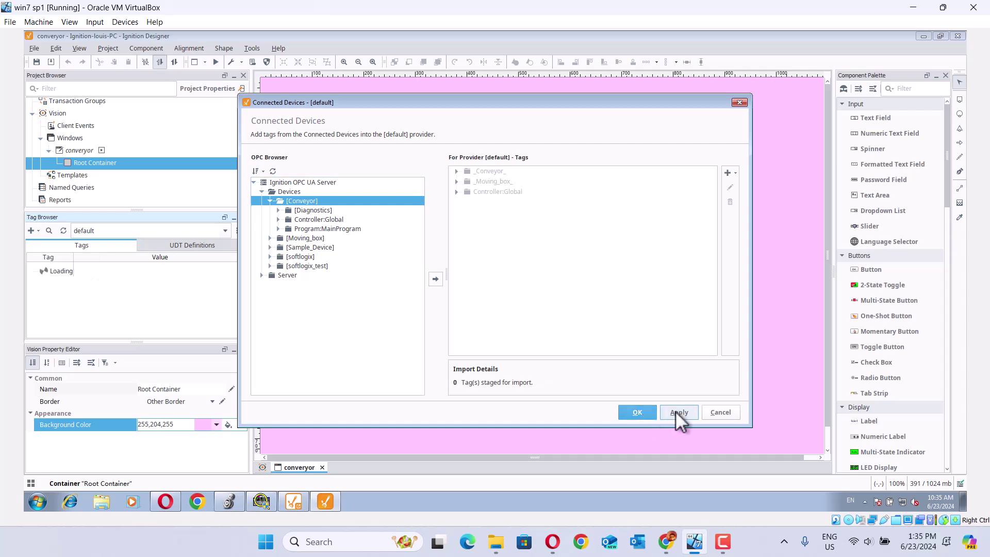
{"action": "left_click", "coordinate": [641, 410]}
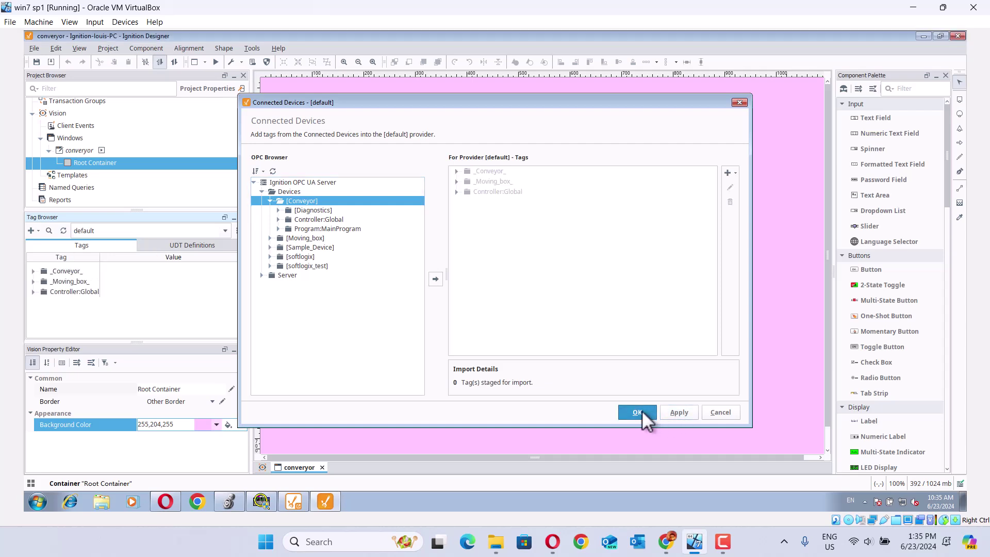